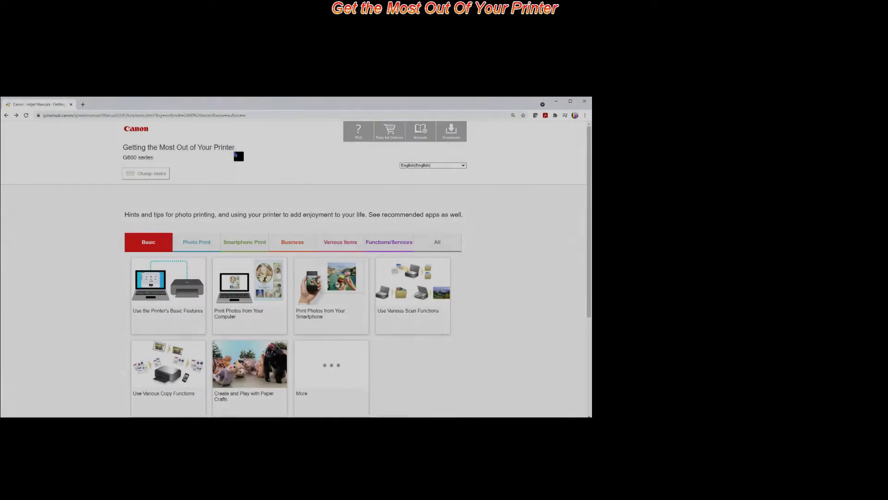
Expand every featured function card on the Canon IJ Manual page
{"action": "left_click_drag", "start_coordinate": [234, 149], "coordinate": [134, 155]}
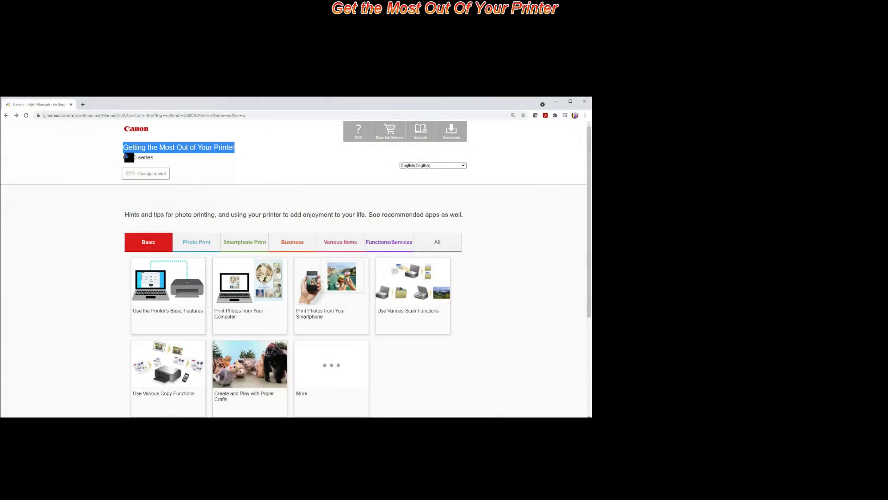
{"action": "left_click", "coordinate": [199, 245]}
{"action": "left_click", "coordinate": [437, 244]}
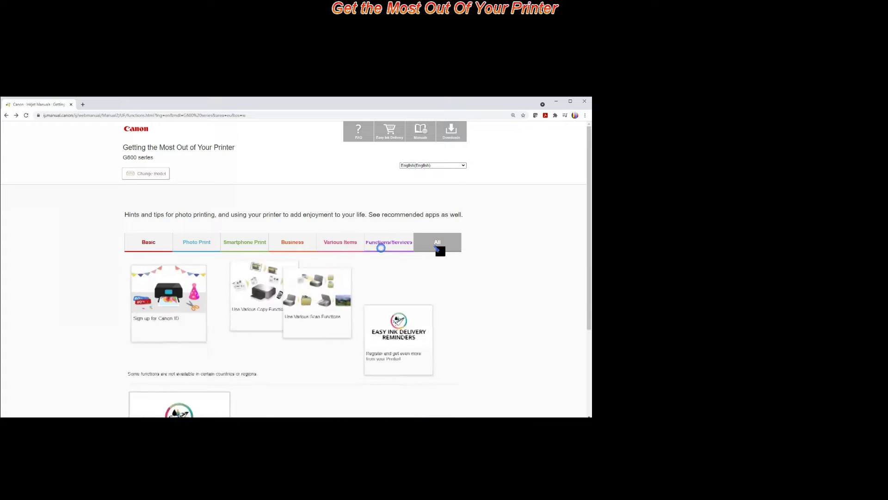
{"action": "scroll", "coordinate": [486, 291], "scroll_direction": "down", "scroll_amount": 10}
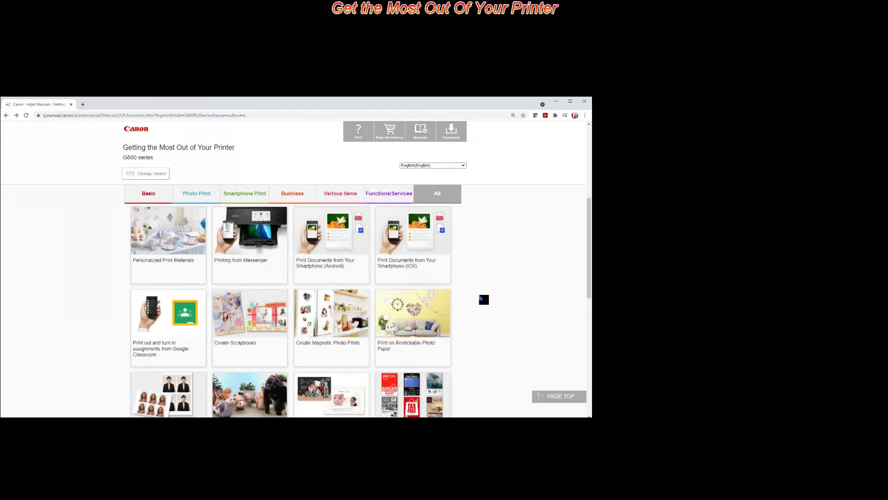
{"action": "scroll", "coordinate": [477, 259], "scroll_direction": "up", "scroll_amount": 10}
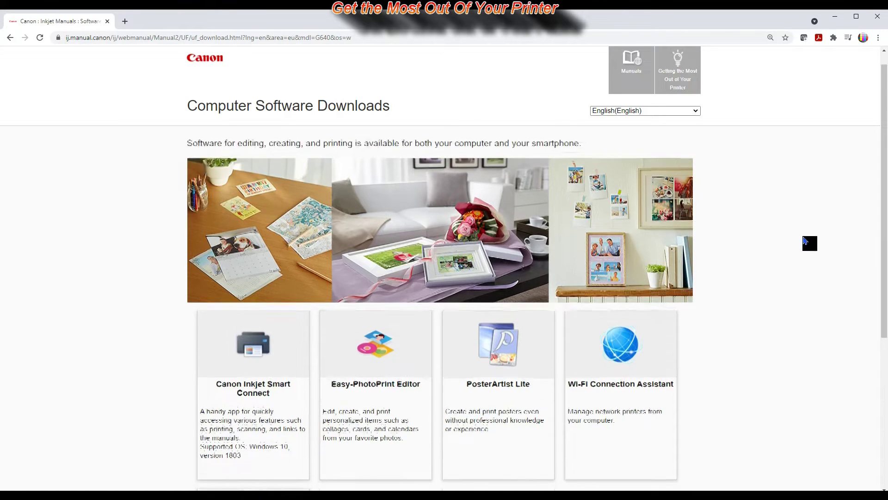
Open the Canon Inkjet Smart Connect download page and request the Windows download
{"action": "scroll", "coordinate": [537, 252], "scroll_direction": "down", "scroll_amount": 4}
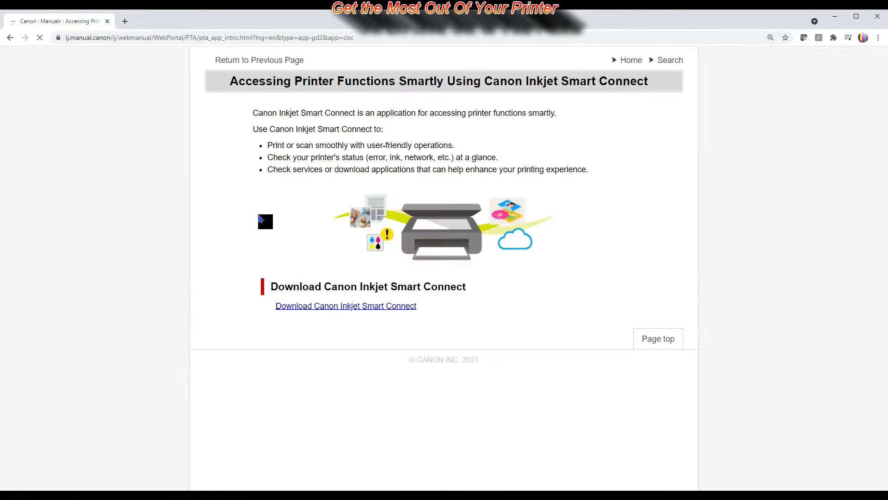
{"action": "left_click", "coordinate": [317, 329]}
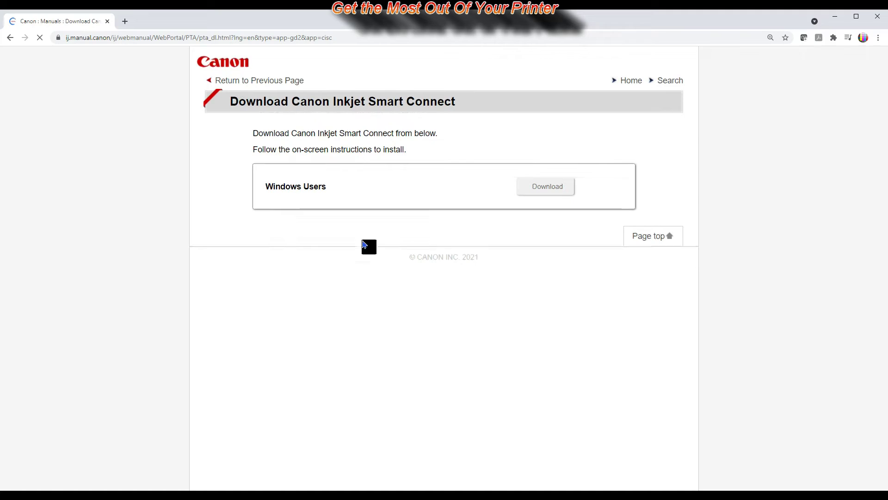
{"action": "left_click", "coordinate": [547, 180]}
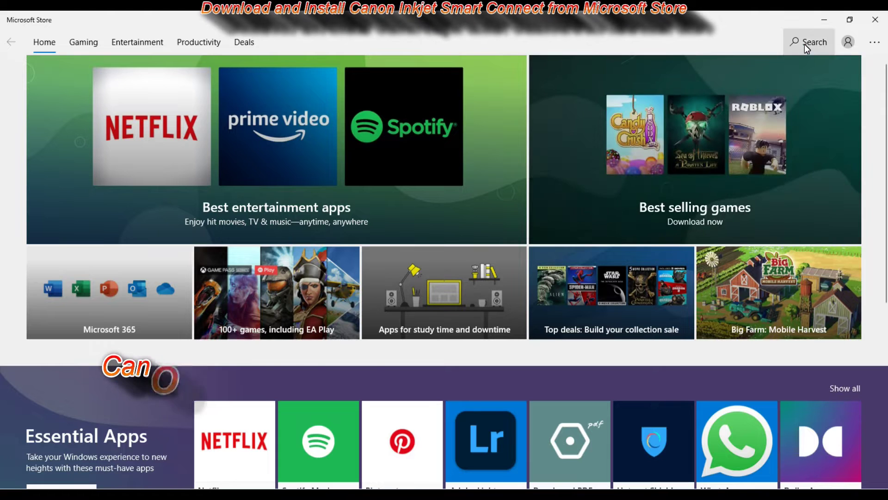
Search the Store for 'canon', install Canon Inkjet Smart Connect and launch it
{"action": "left_click", "coordinate": [804, 43]}
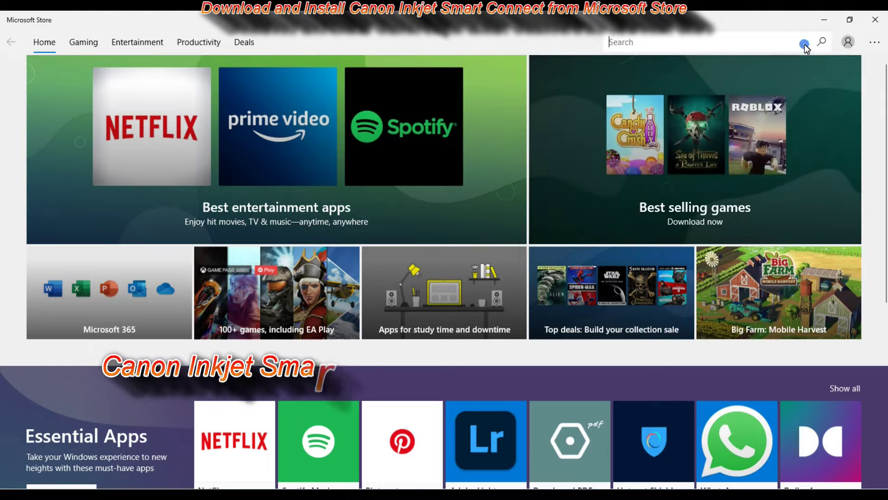
{"action": "type", "text": "canon inkjet"}
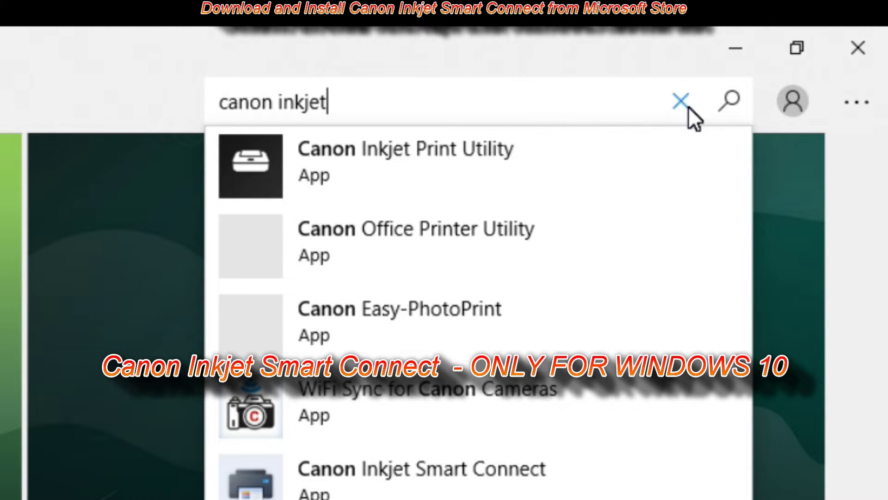
{"action": "left_click", "coordinate": [493, 238]}
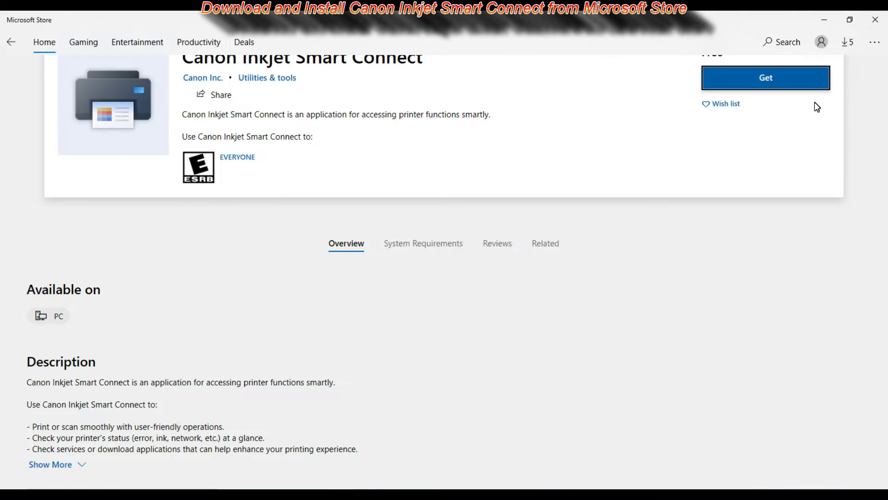
{"action": "left_click", "coordinate": [759, 107]}
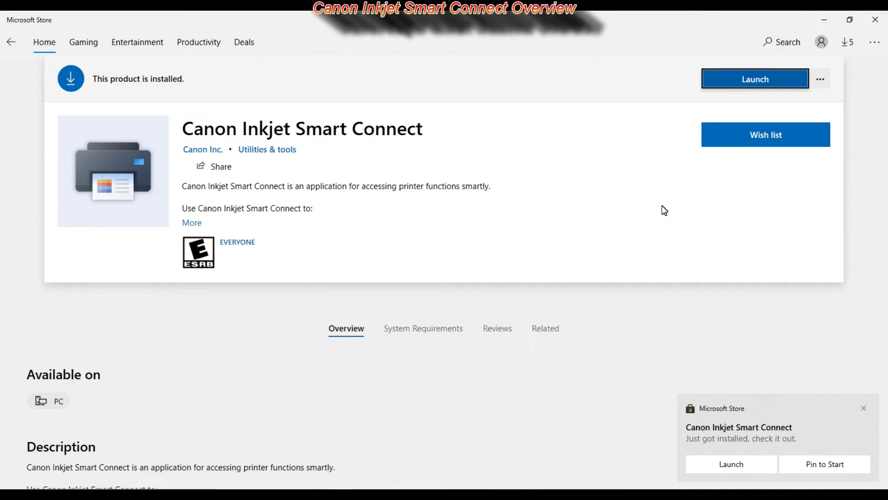
{"action": "left_click", "coordinate": [748, 82]}
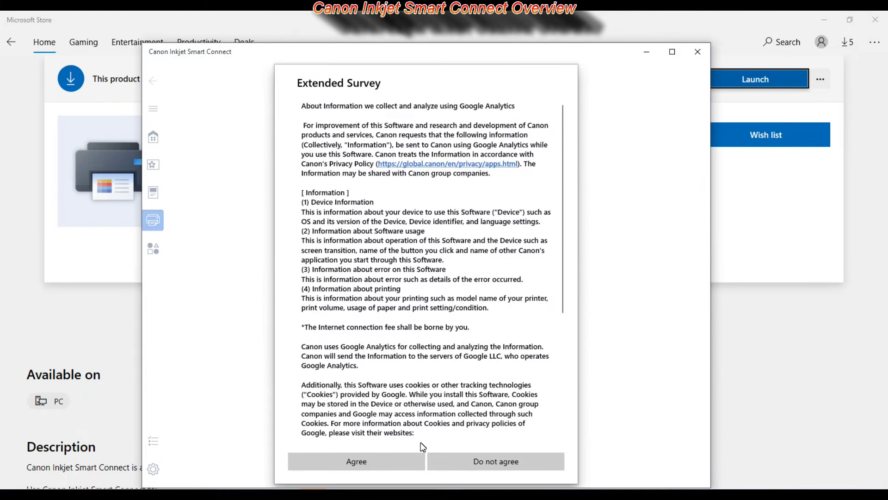
Accept the Extended Survey, go to Scan, and set Original Size to A4
{"action": "left_click", "coordinate": [367, 460]}
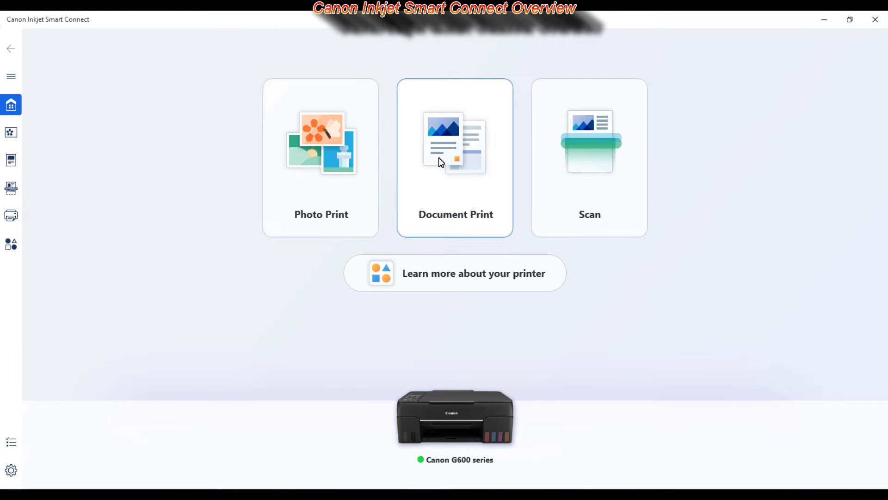
{"action": "left_click", "coordinate": [574, 174]}
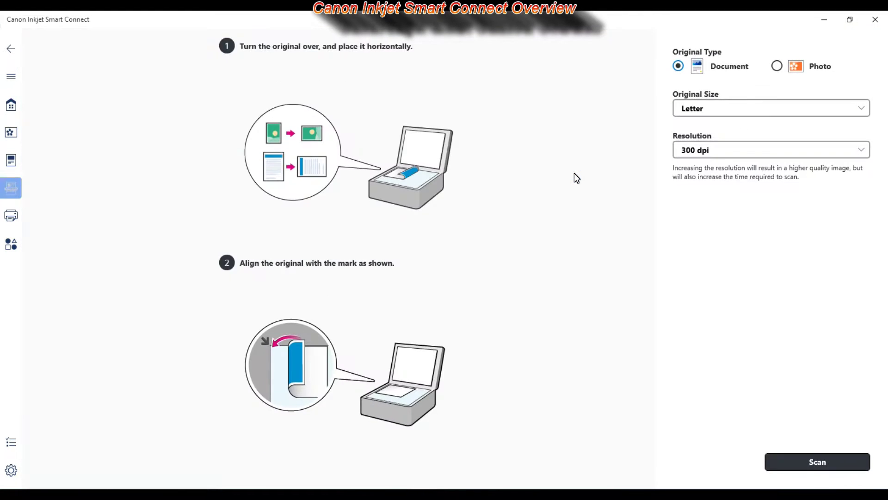
{"action": "left_click", "coordinate": [733, 109]}
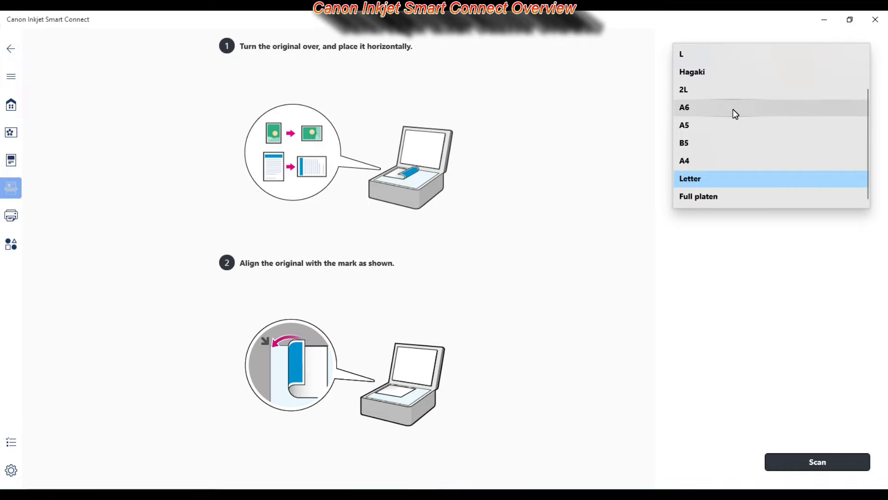
{"action": "left_click", "coordinate": [686, 161]}
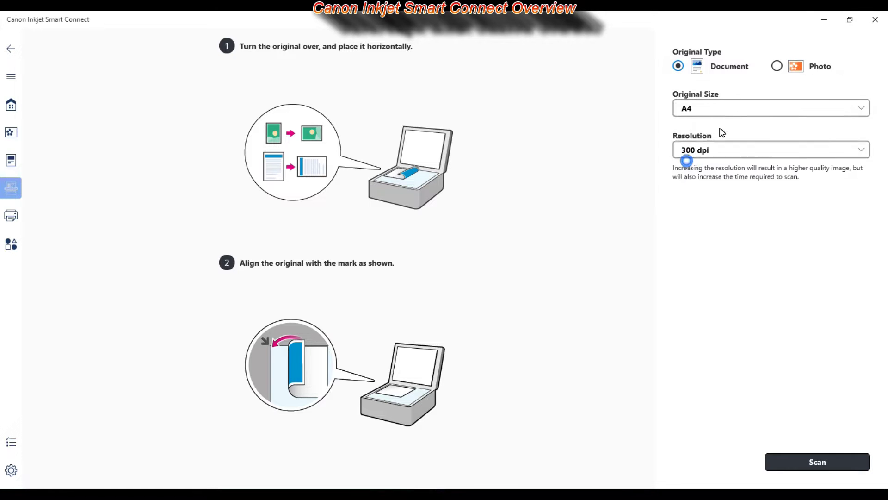
Switch the original type to Photo, keep the size at A4, and open the resolution list
{"action": "left_click", "coordinate": [777, 67]}
{"action": "left_click", "coordinate": [793, 108]}
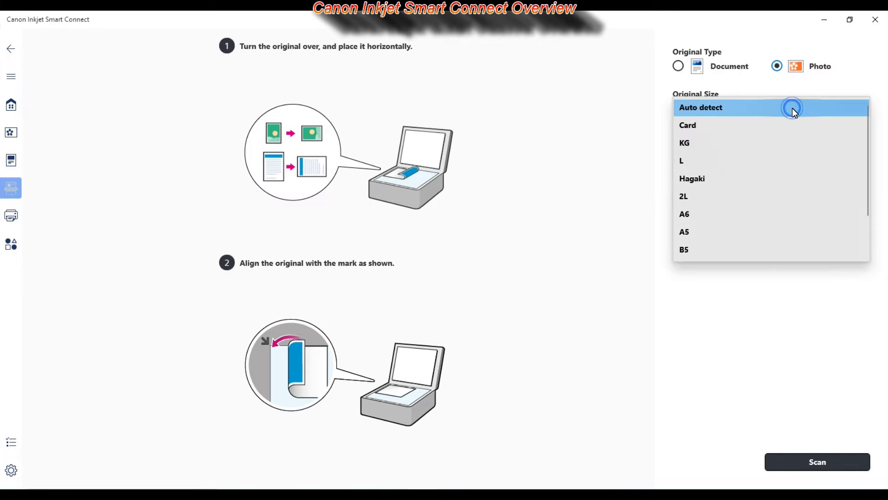
{"action": "left_click", "coordinate": [793, 108]}
{"action": "left_click", "coordinate": [694, 109]}
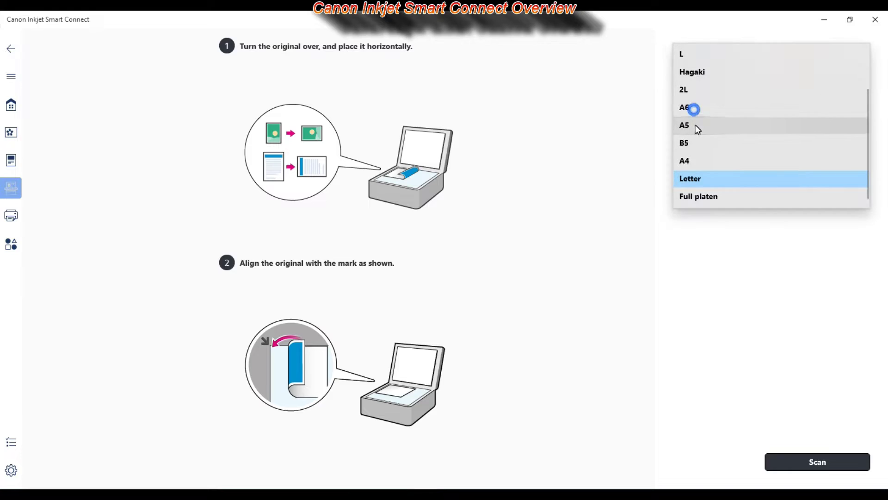
{"action": "left_click", "coordinate": [686, 161]}
{"action": "left_click", "coordinate": [694, 155]}
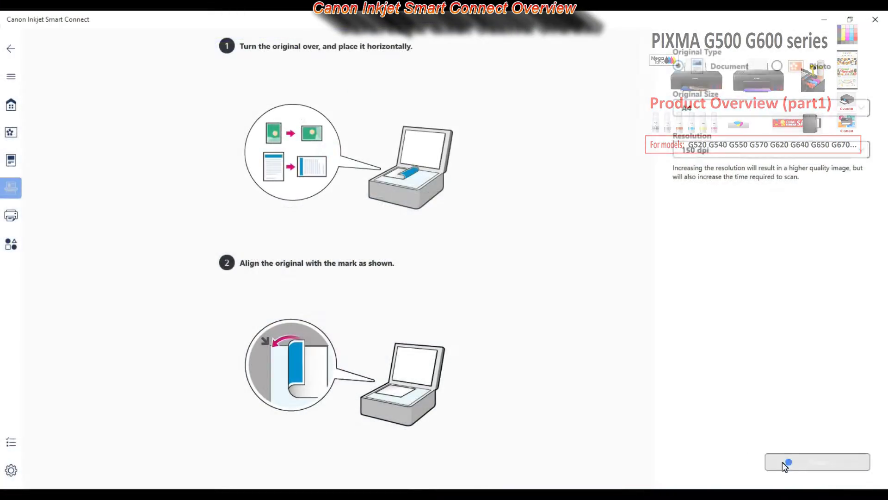
Scan the original, then straighten and rotate the page upright and apply it
{"action": "left_click", "coordinate": [781, 461]}
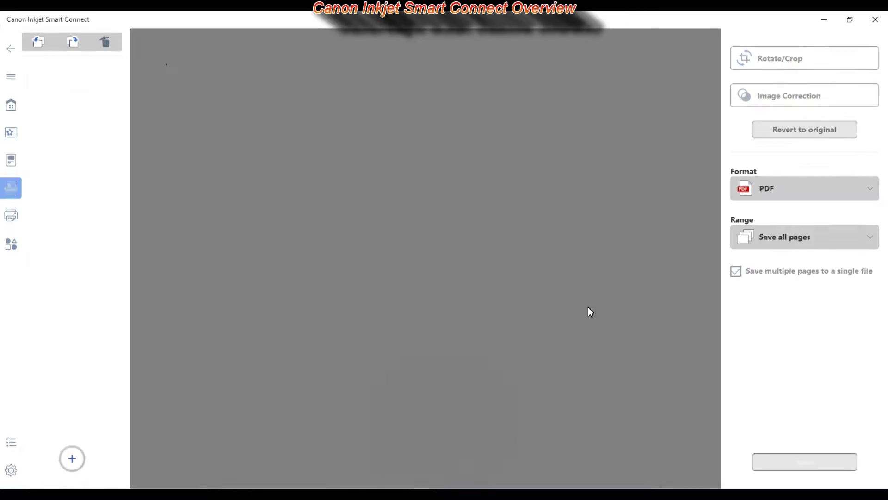
{"action": "left_click", "coordinate": [803, 57]}
{"action": "left_click", "coordinate": [756, 65]}
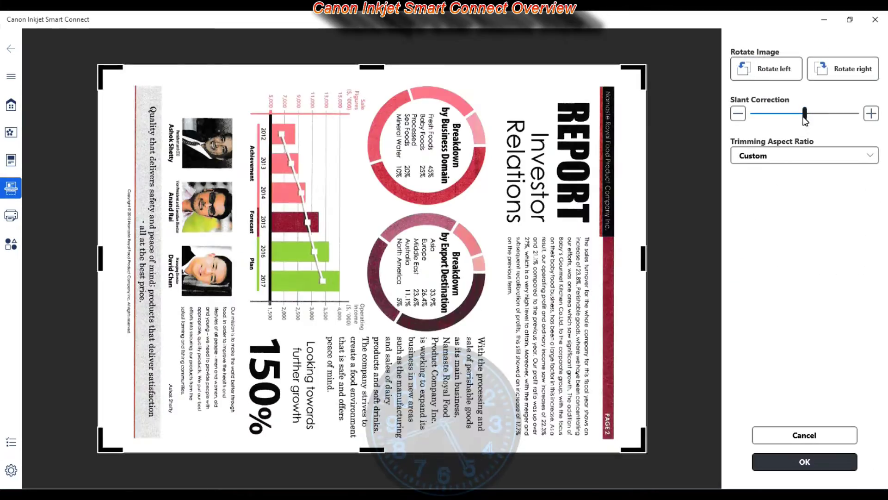
{"action": "left_click_drag", "start_coordinate": [805, 114], "coordinate": [764, 159]}
{"action": "left_click", "coordinate": [836, 71]}
{"action": "left_click", "coordinate": [835, 71]}
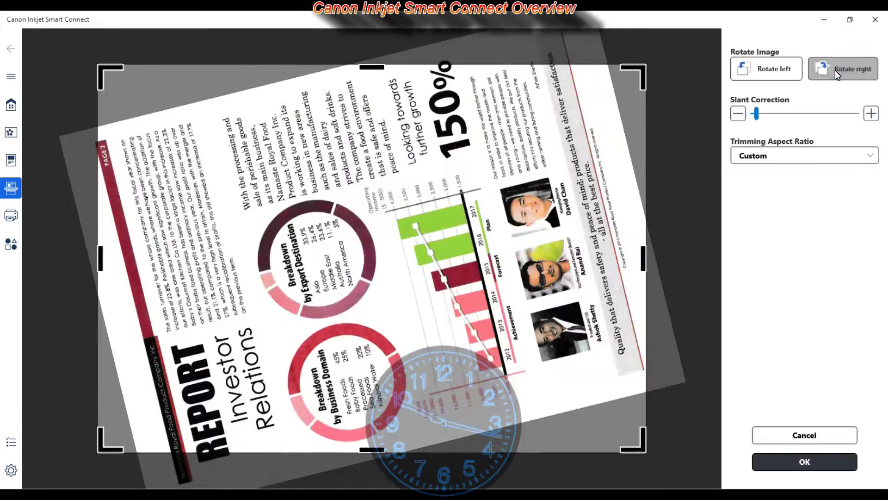
{"action": "left_click", "coordinate": [835, 70]}
{"action": "left_click", "coordinate": [805, 462]}
Apply show-through reduction, black-and-white mode and magazine colour correction to the scan
{"action": "left_click", "coordinate": [806, 93]}
{"action": "left_click", "coordinate": [805, 108]}
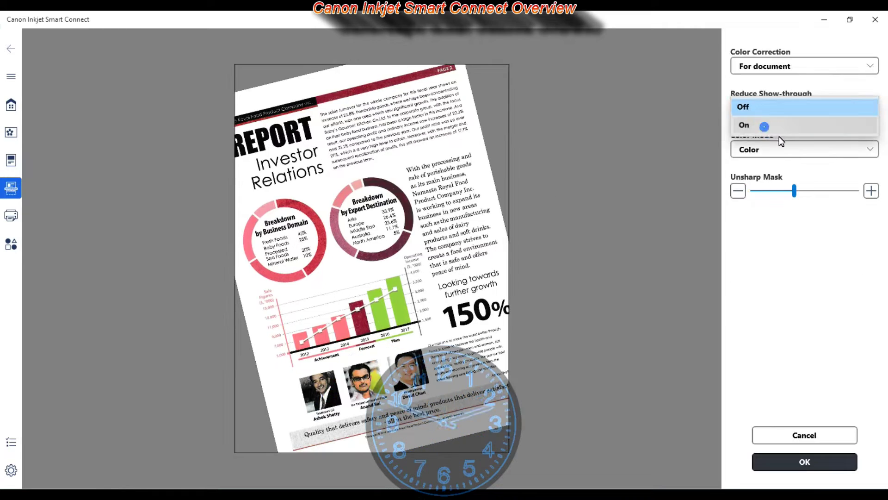
{"action": "left_click", "coordinate": [779, 127]}
{"action": "left_click", "coordinate": [823, 155]}
{"action": "left_click", "coordinate": [805, 197]}
{"action": "left_click", "coordinate": [805, 66]}
{"action": "left_click", "coordinate": [786, 88]}
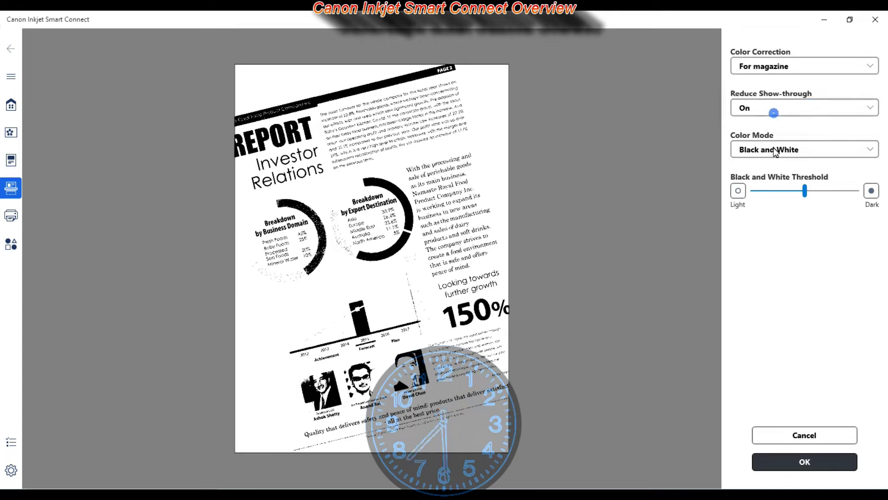
{"action": "left_click", "coordinate": [805, 462]}
Keep PDF format, revert to the original scan, then discard it and return home
{"action": "left_click", "coordinate": [789, 191]}
{"action": "left_click", "coordinate": [786, 185]}
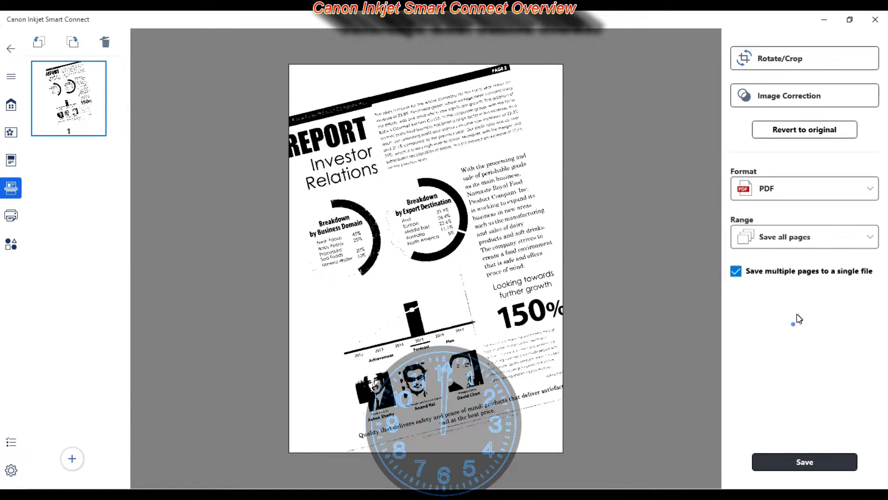
{"action": "left_click", "coordinate": [798, 132]}
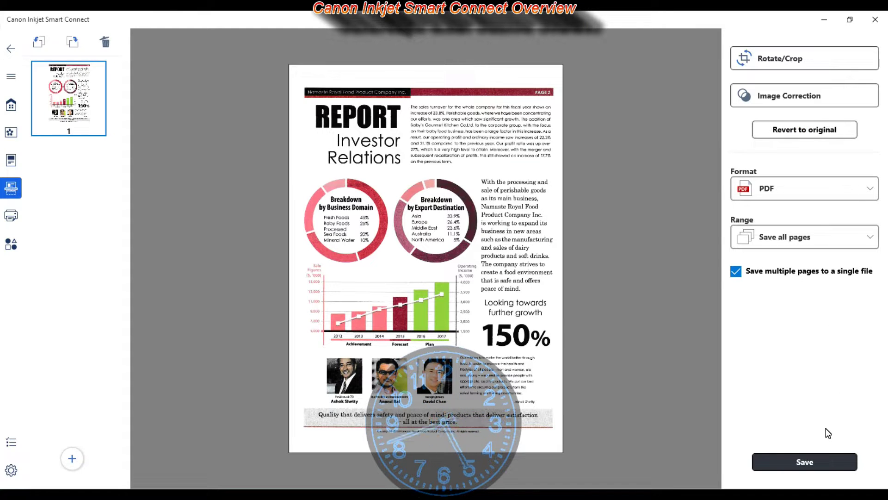
{"action": "left_click", "coordinate": [8, 51]}
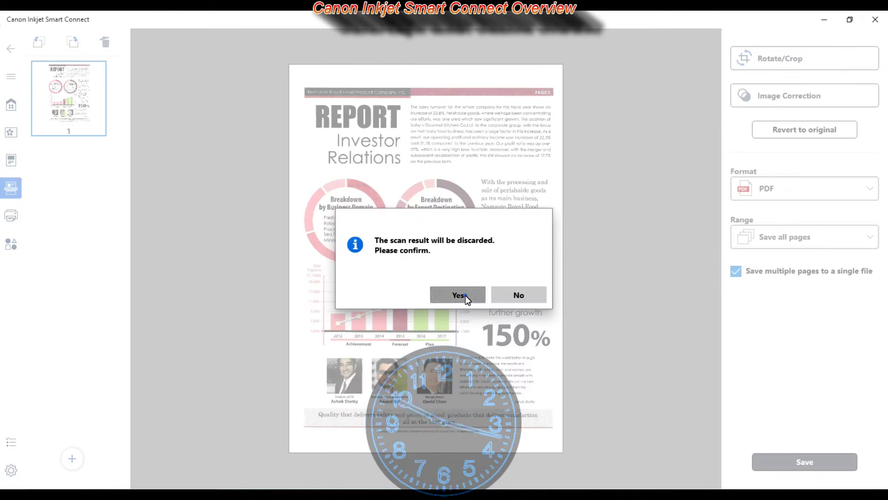
{"action": "left_click", "coordinate": [465, 296]}
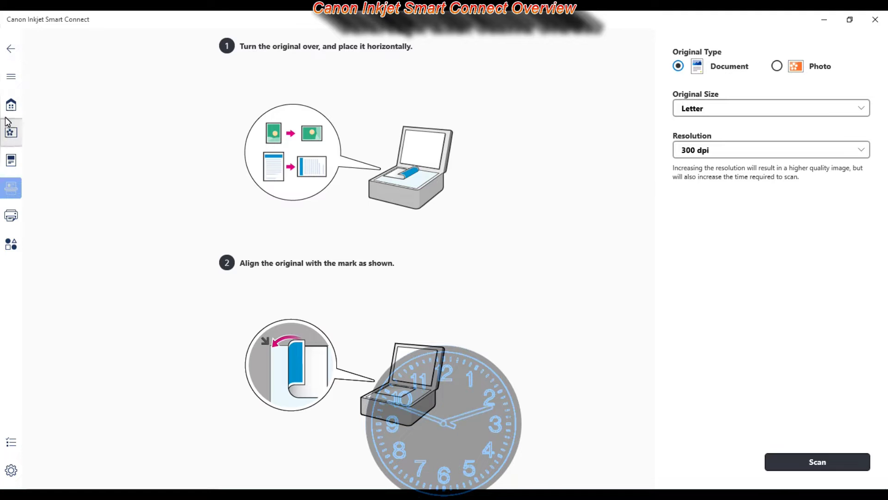
{"action": "left_click", "coordinate": [11, 102]}
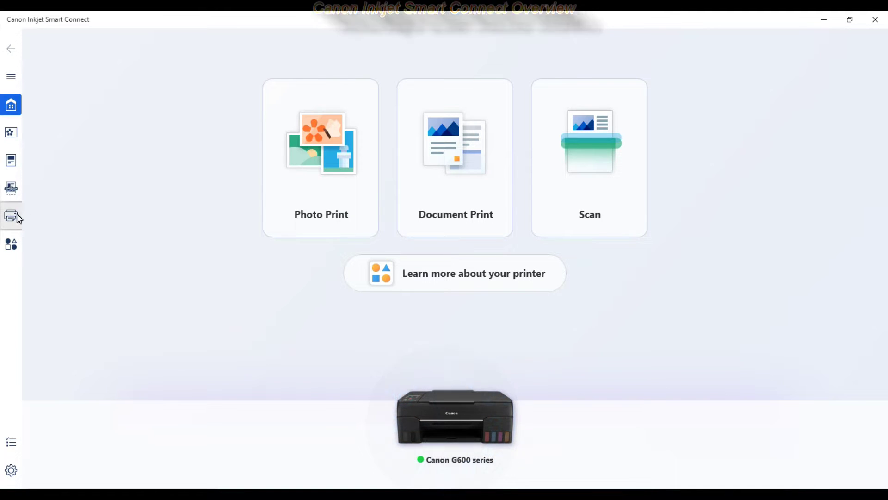
Open Printer Management Consumables and view the Status, Device Information and Utilities tabs
{"action": "left_click", "coordinate": [17, 216]}
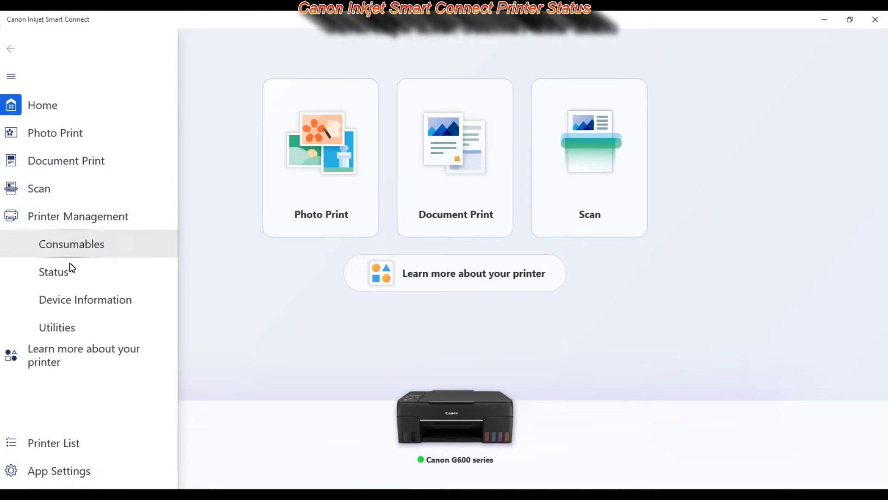
{"action": "left_click", "coordinate": [77, 220]}
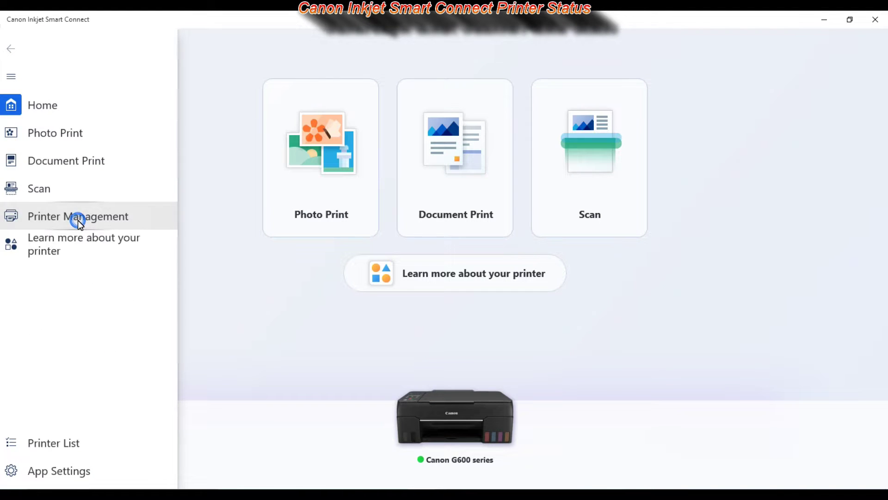
{"action": "left_click", "coordinate": [79, 245]}
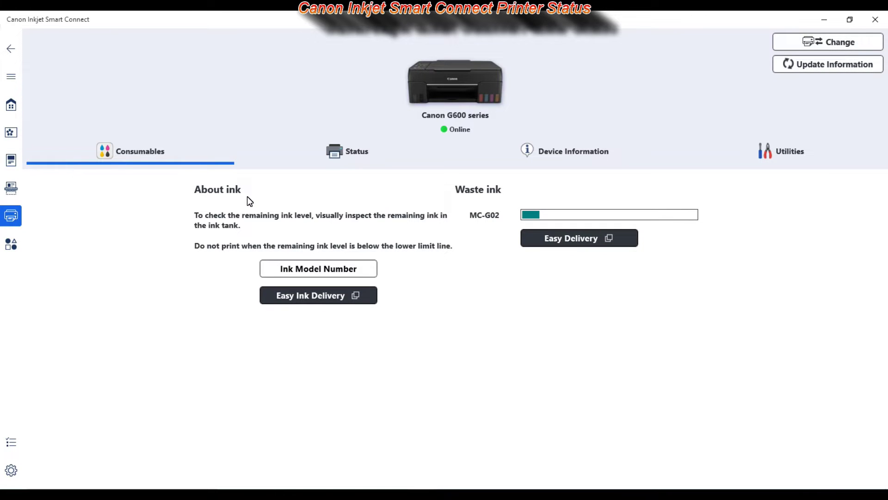
{"action": "left_click", "coordinate": [342, 153]}
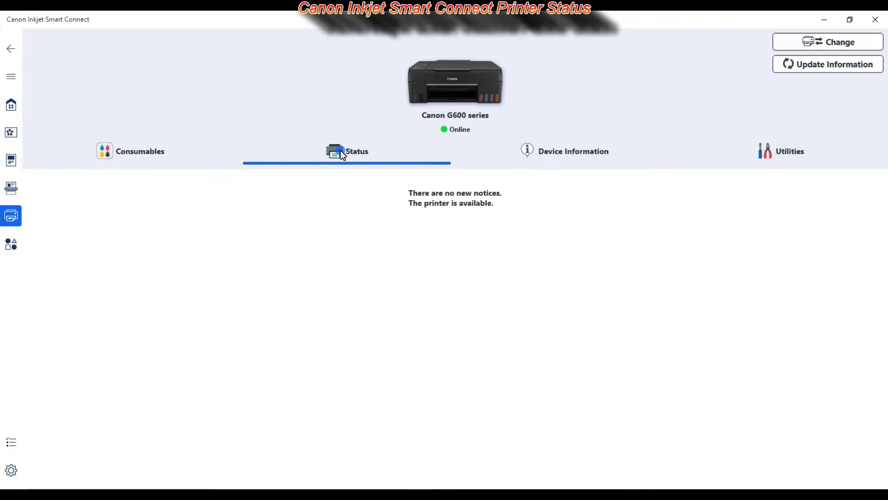
{"action": "left_click", "coordinate": [554, 148]}
{"action": "left_click", "coordinate": [754, 151]}
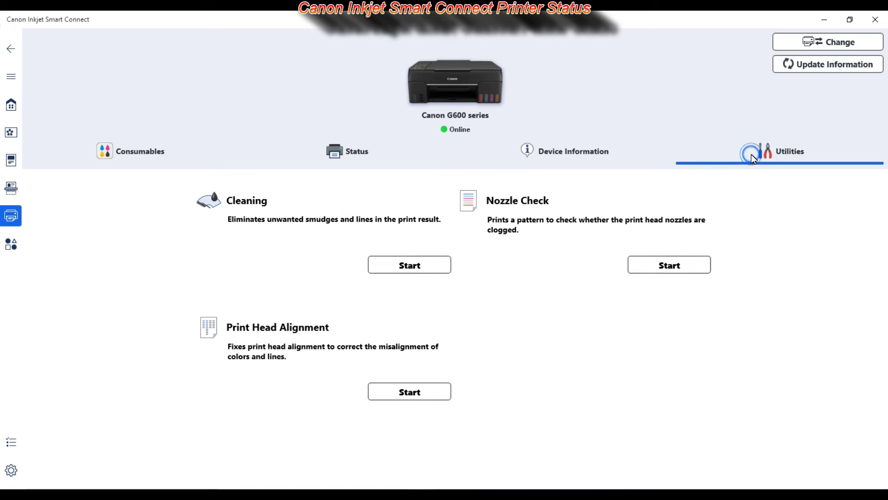
Switch the printer to the GX7000 series and show its device information
{"action": "left_click", "coordinate": [821, 43]}
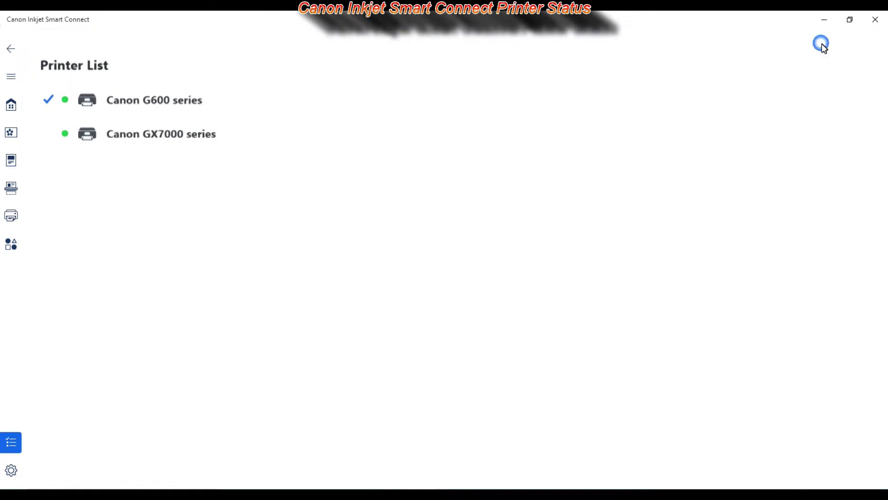
{"action": "left_click", "coordinate": [180, 124]}
{"action": "left_click", "coordinate": [270, 153]}
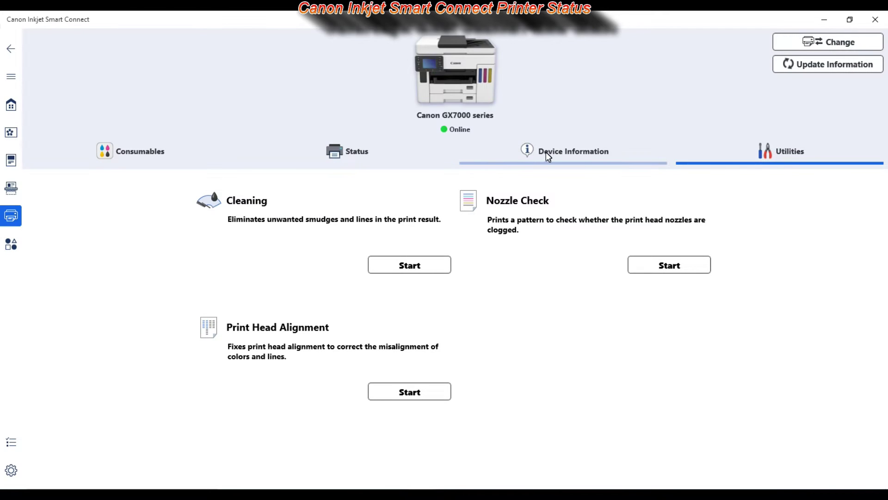
{"action": "left_click", "coordinate": [545, 153]}
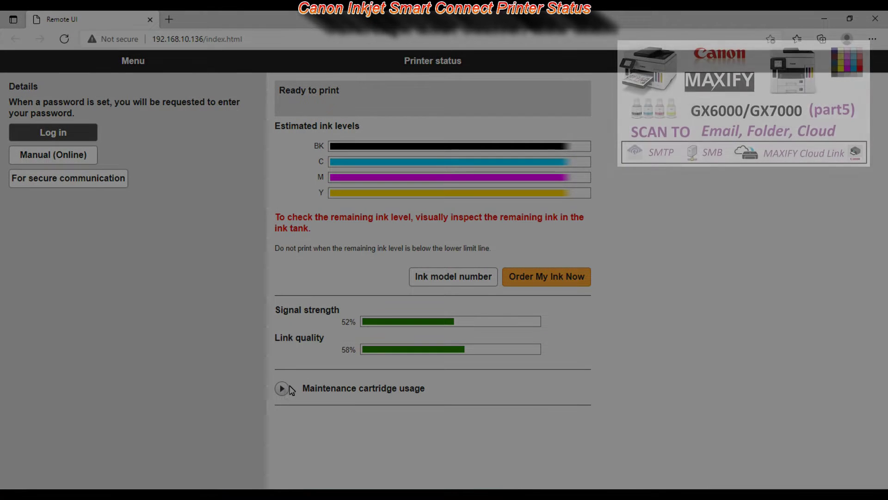
{"action": "left_click", "coordinate": [281, 388]}
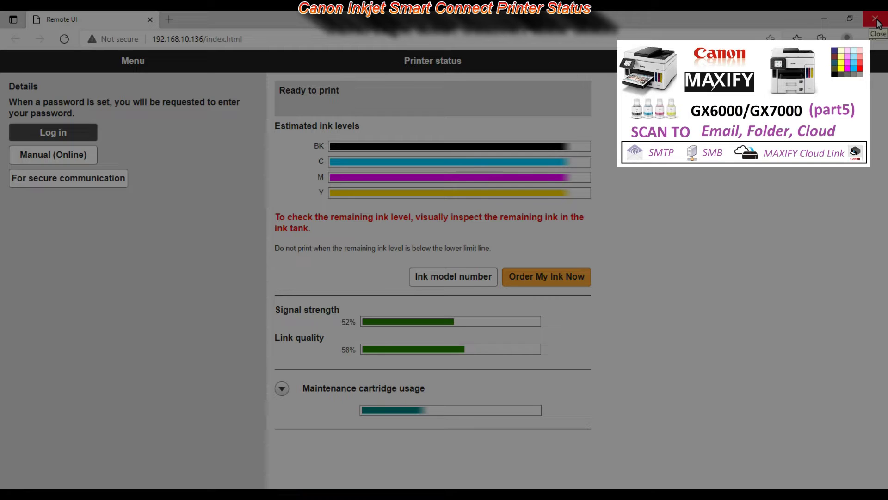
{"action": "left_click", "coordinate": [877, 21]}
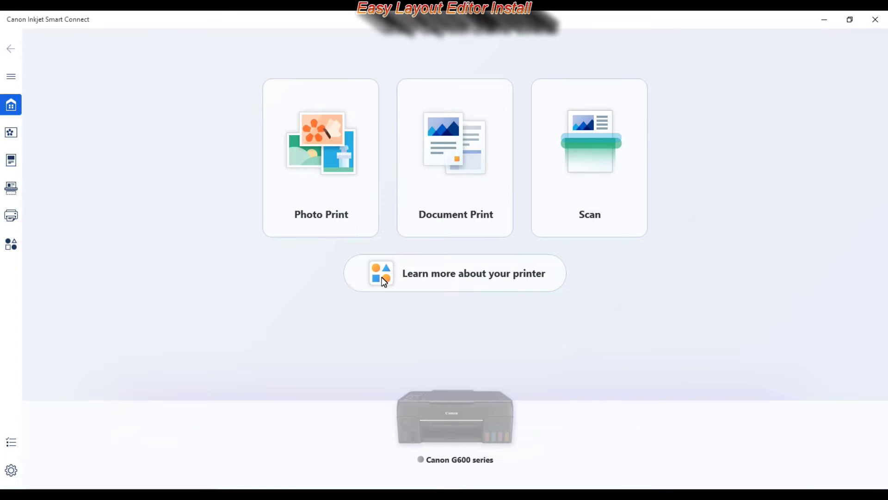
Open the companion app list, expand Easy-Layout Editor details, and open its download page
{"action": "left_click", "coordinate": [444, 280]}
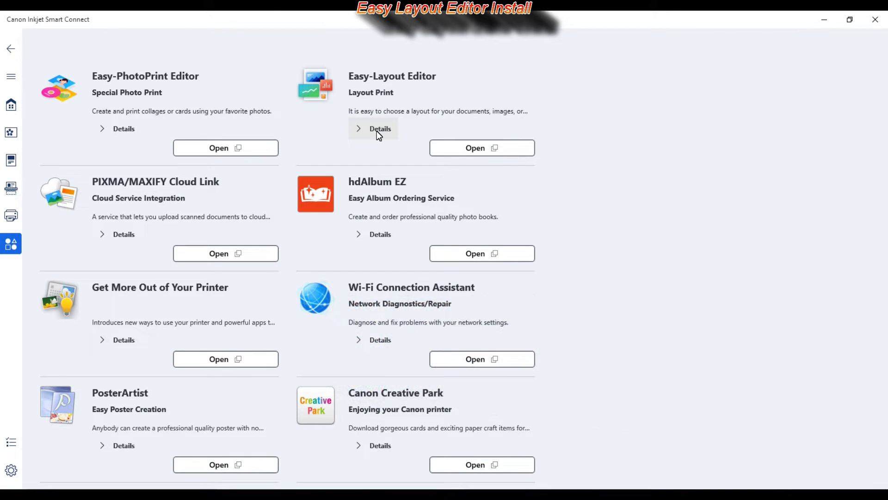
{"action": "left_click", "coordinate": [377, 132]}
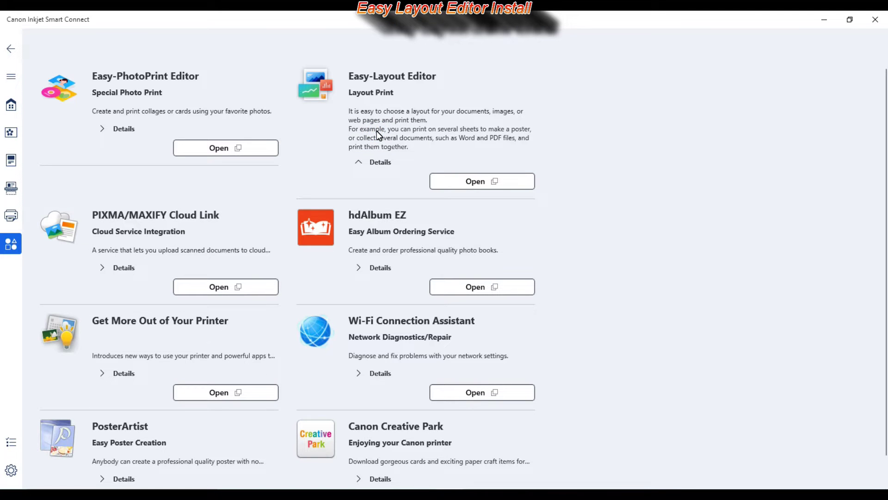
{"action": "left_click", "coordinate": [474, 182]}
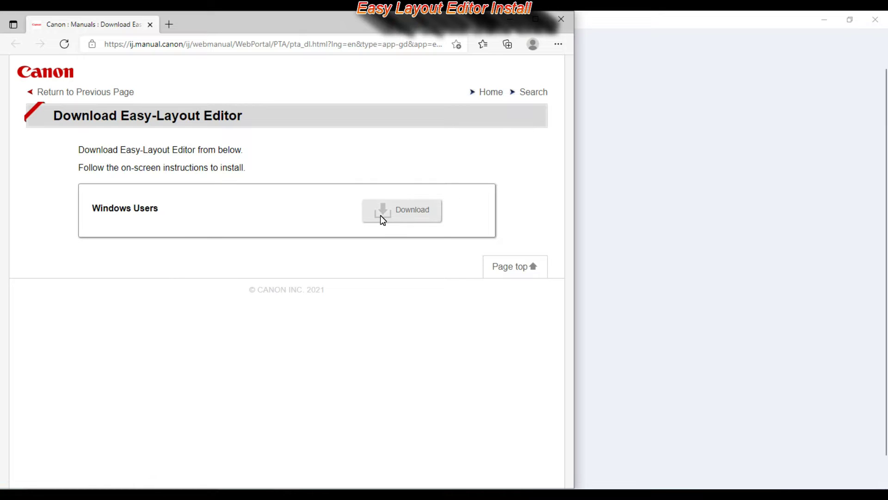
Download the Windows Easy-Layout Editor installer and open the downloaded file
{"action": "left_click", "coordinate": [402, 210]}
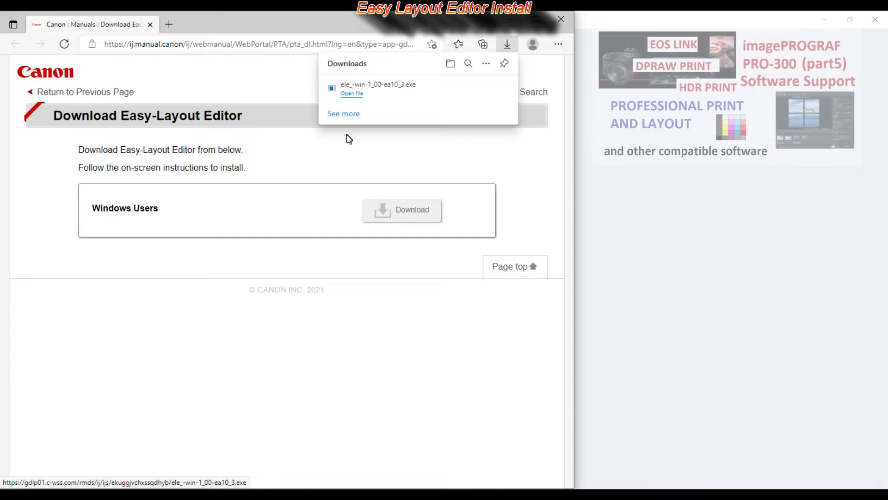
{"action": "left_click", "coordinate": [360, 94]}
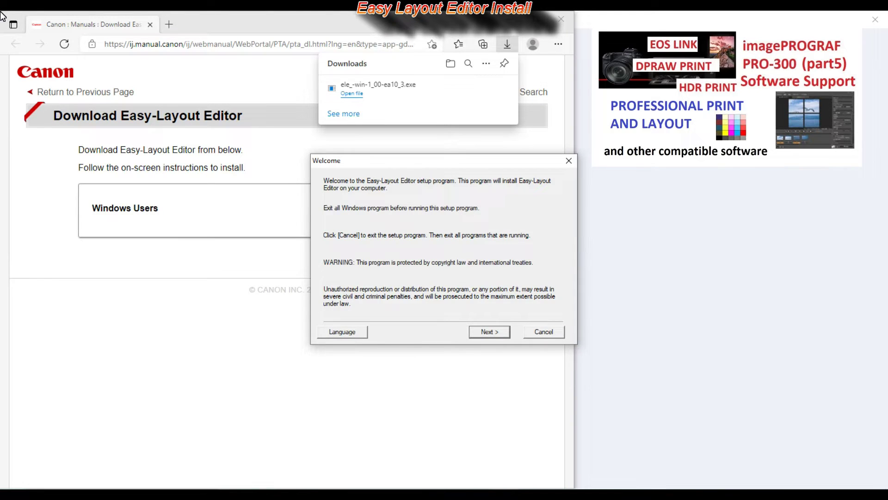
Run setup with region Europe, Middle East, Africa, accept the licence, and finish installation
{"action": "key", "text": "Return"}
{"action": "key", "text": "Down"}
{"action": "key", "text": "Return"}
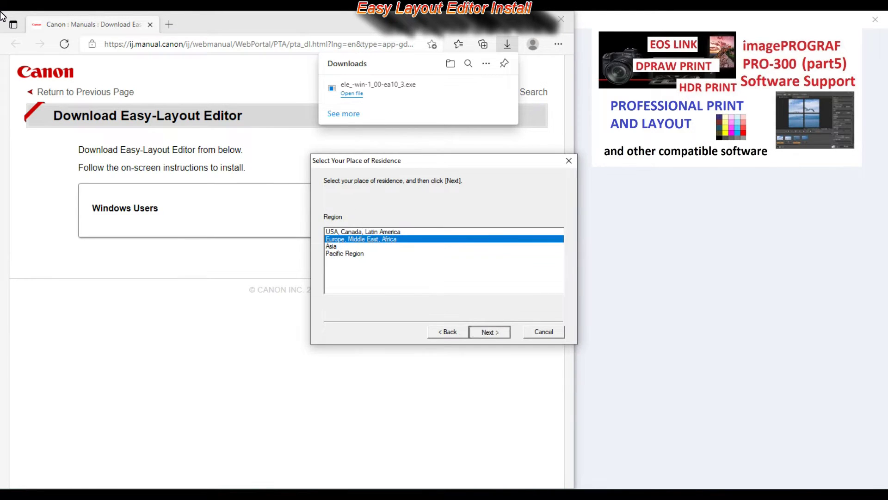
{"action": "key", "text": "Return"}
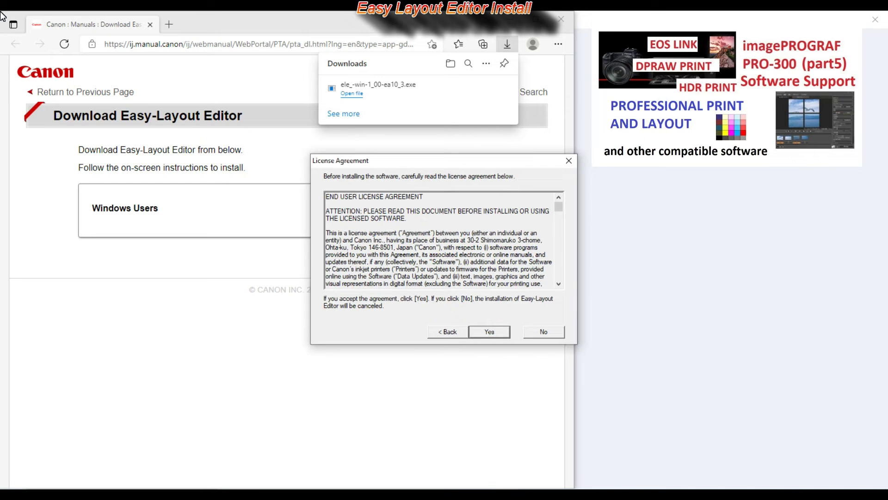
{"action": "key", "text": "Return"}
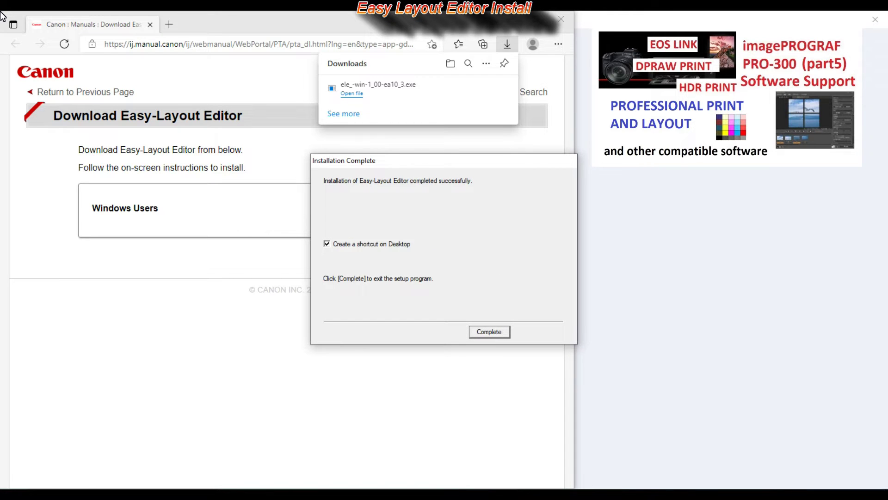
{"action": "key", "text": "Return"}
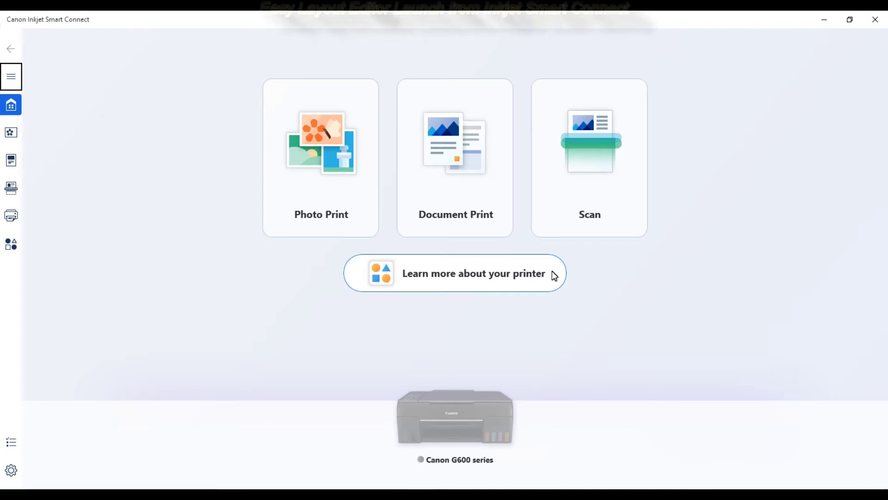
Agree to data collection, set the intro guide to not show again, close it, and maximize
{"action": "left_click", "coordinate": [455, 271]}
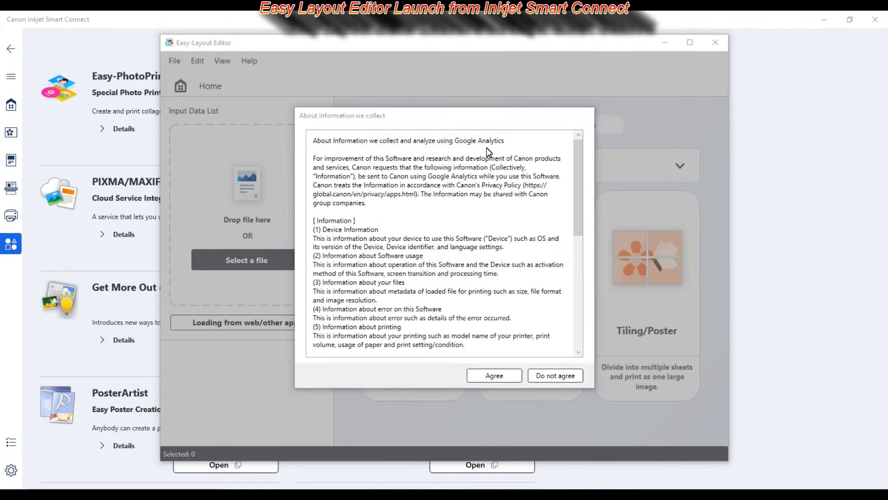
{"action": "scroll", "coordinate": [532, 199], "scroll_direction": "down", "scroll_amount": 10}
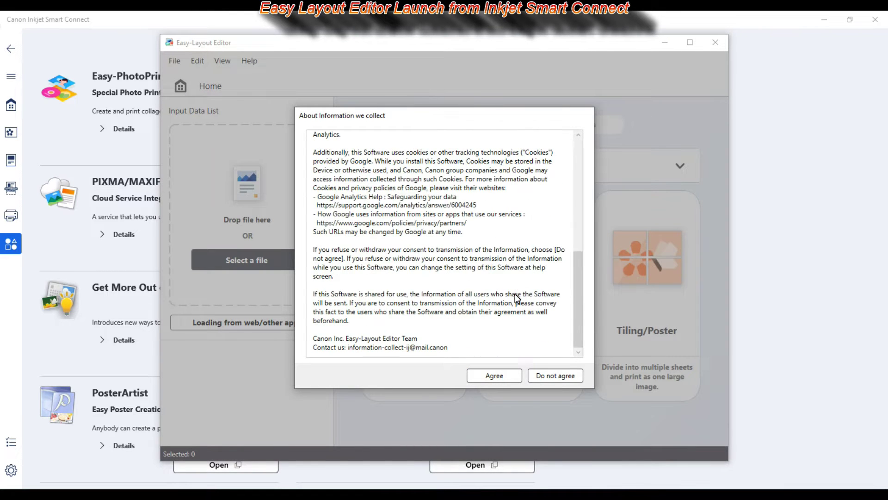
{"action": "left_click", "coordinate": [496, 378]}
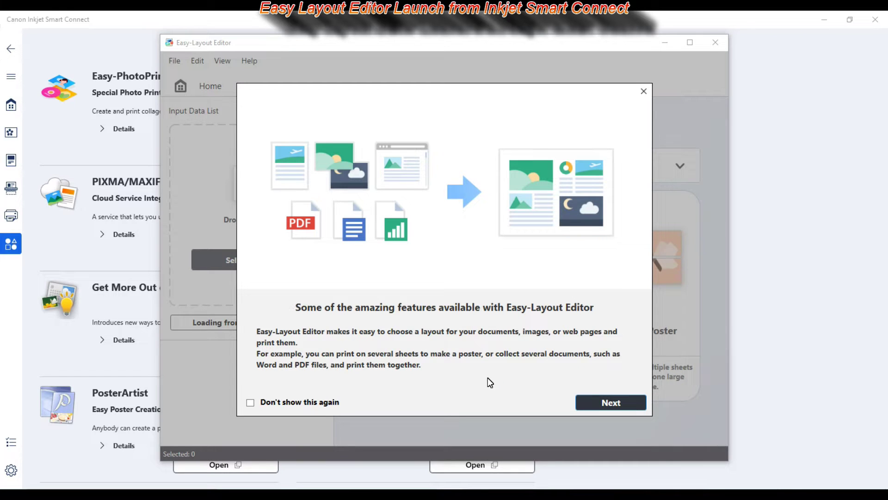
{"action": "left_click", "coordinate": [251, 402]}
{"action": "left_click", "coordinate": [602, 402]}
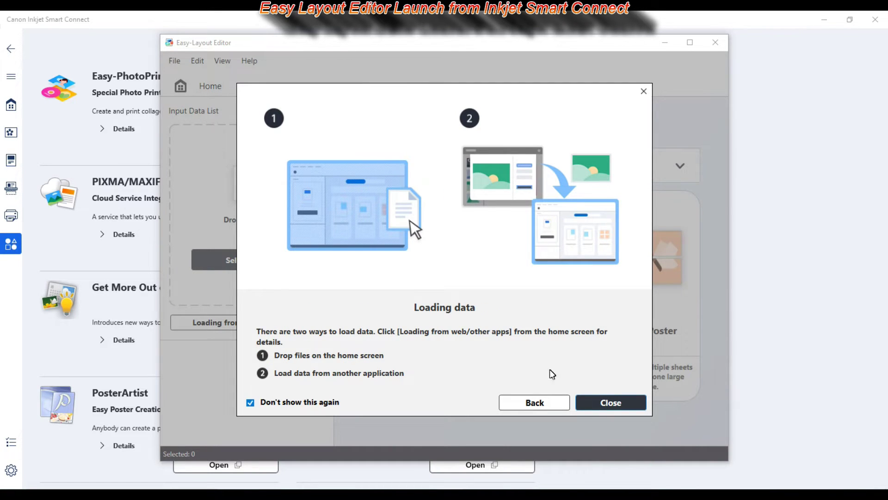
{"action": "left_click", "coordinate": [613, 401]}
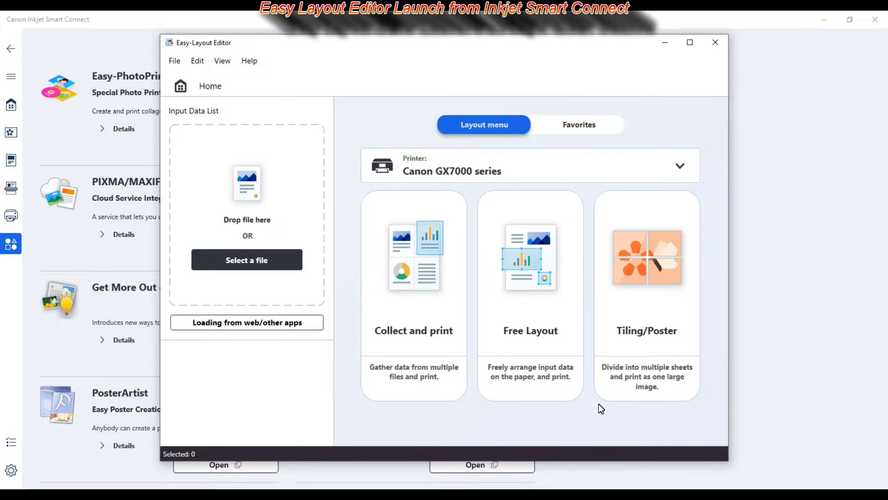
{"action": "left_click", "coordinate": [690, 43]}
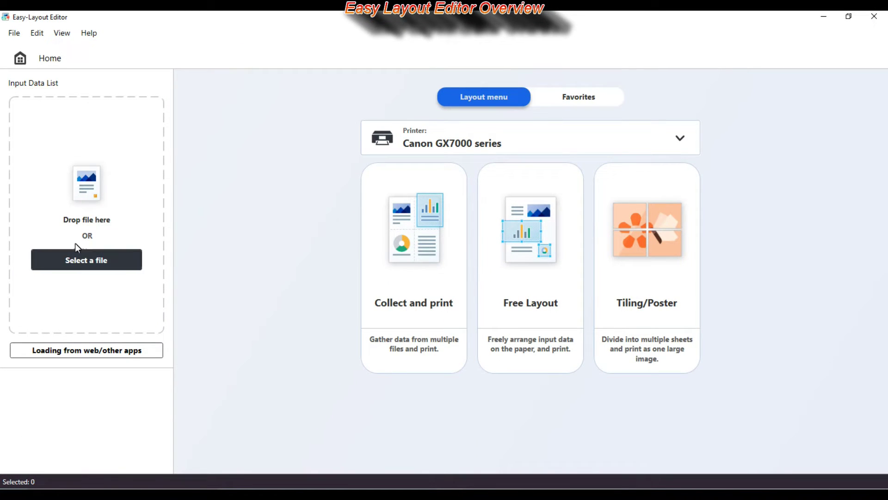
Drag the design seminar and IT company Information PDFs from File Explorer into the input list
{"action": "key", "text": "alt+Tab"}
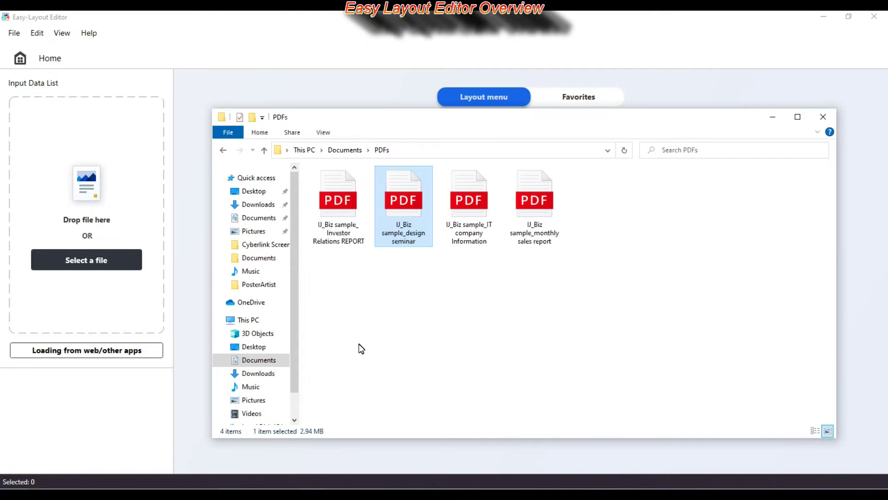
{"action": "left_click_drag", "start_coordinate": [404, 215], "coordinate": [342, 208]}
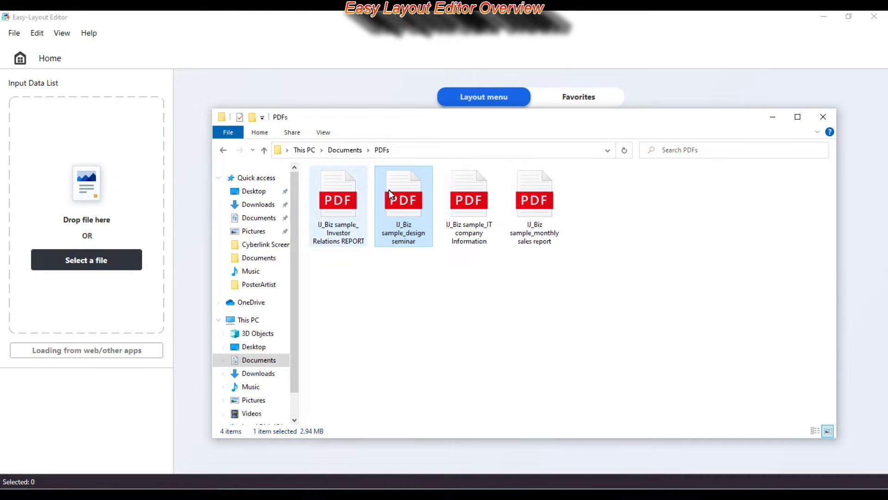
{"action": "left_click_drag", "start_coordinate": [465, 210], "coordinate": [128, 195]}
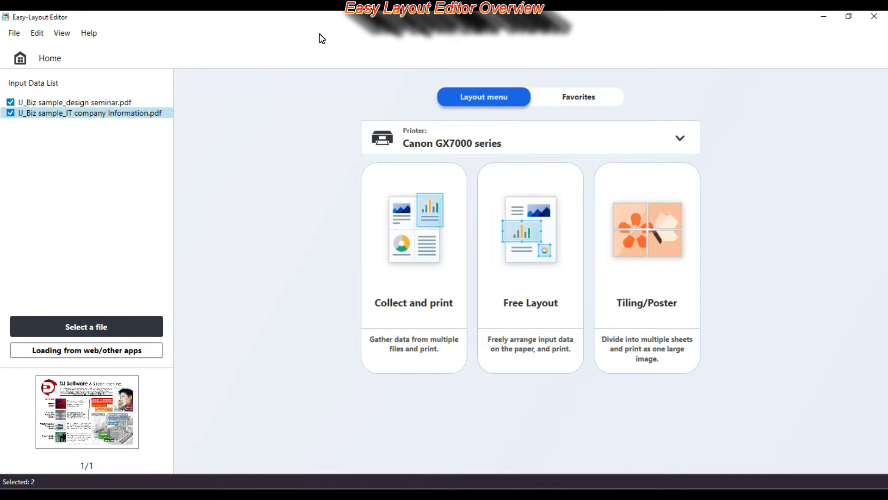
{"action": "left_click", "coordinate": [87, 351]}
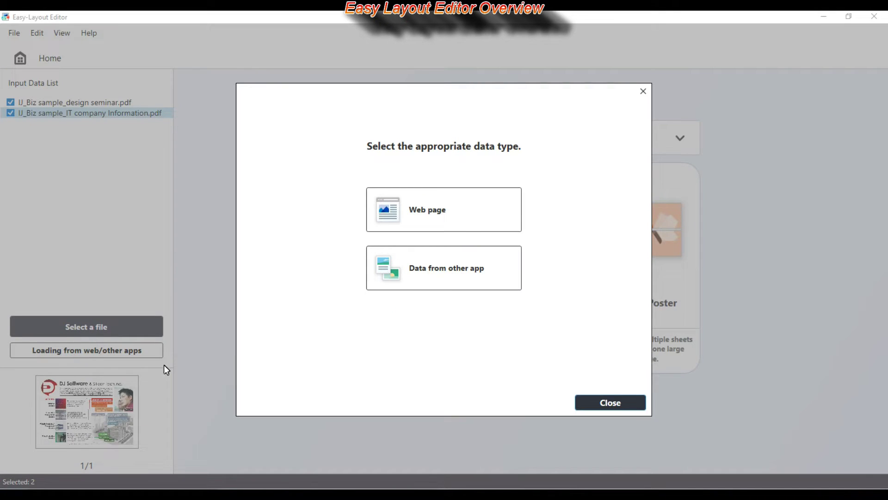
{"action": "left_click", "coordinate": [461, 217]}
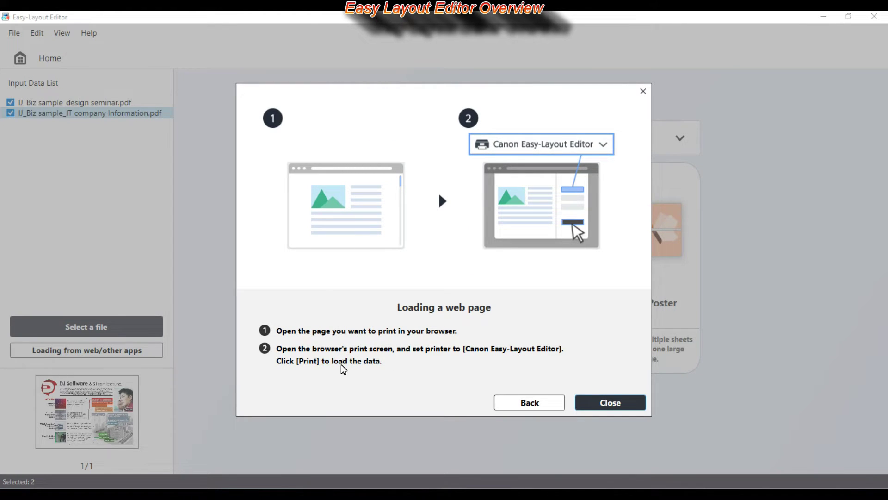
{"action": "left_click", "coordinate": [529, 404]}
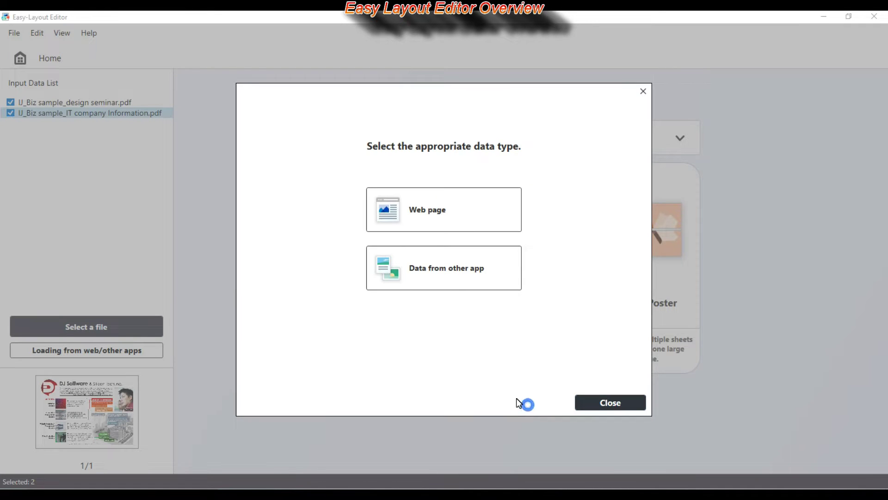
{"action": "left_click", "coordinate": [437, 270]}
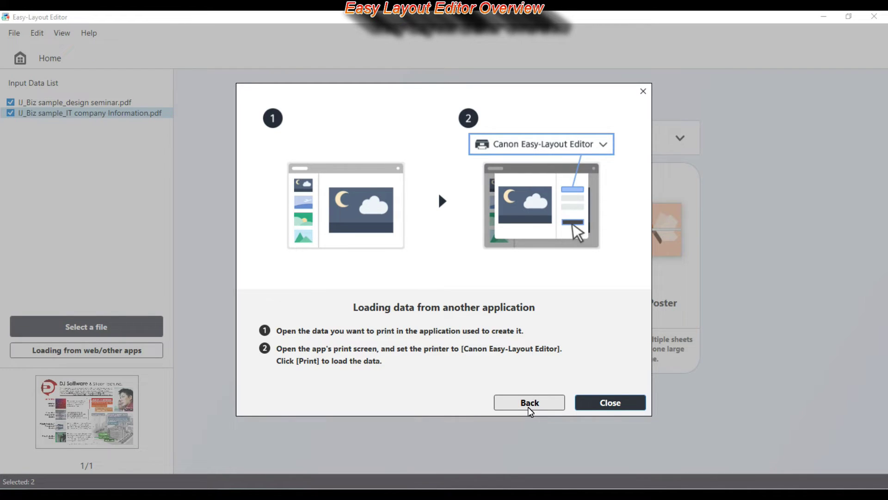
{"action": "left_click", "coordinate": [586, 405]}
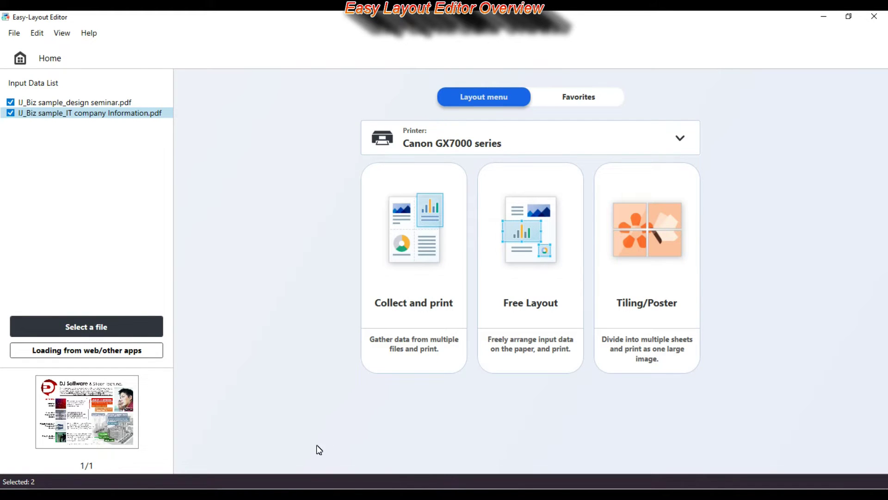
Print the Canon 'Getting the Most Out of Your Printer' page from Edge to Canon Easy-Layout Editor
{"action": "key", "text": "alt+Tab"}
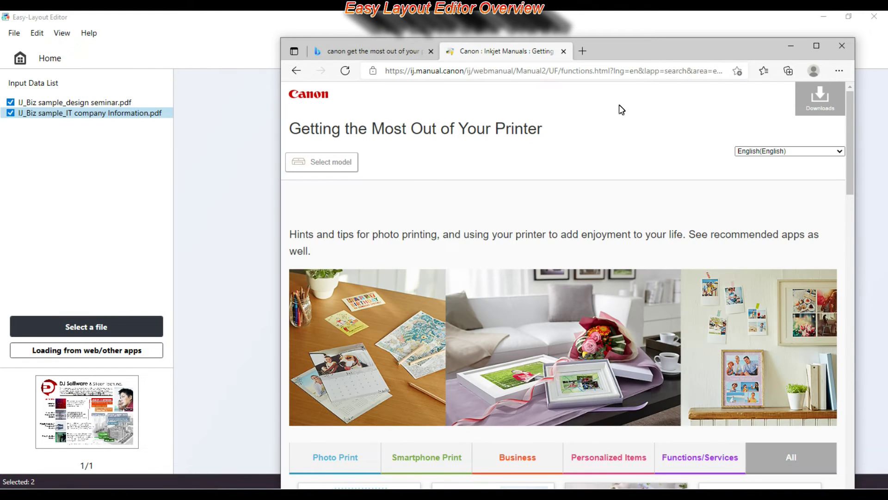
{"action": "left_click", "coordinate": [839, 70]}
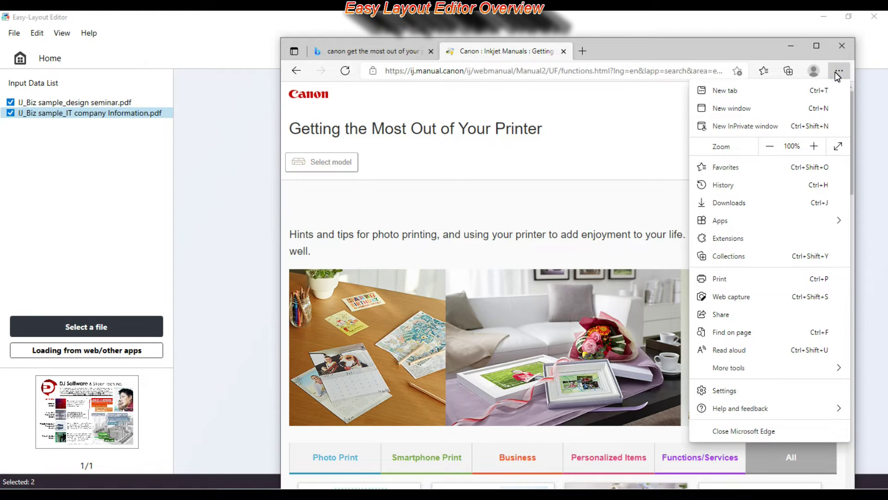
{"action": "left_click", "coordinate": [738, 279]}
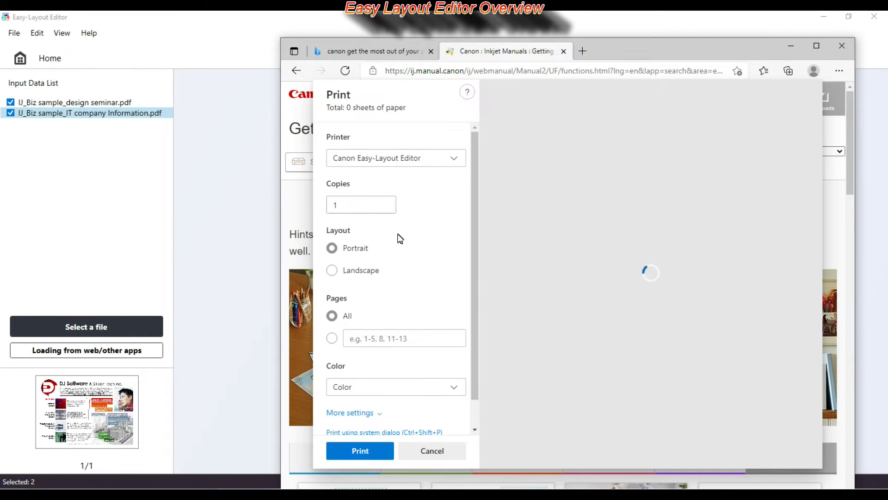
{"action": "left_click", "coordinate": [460, 158]}
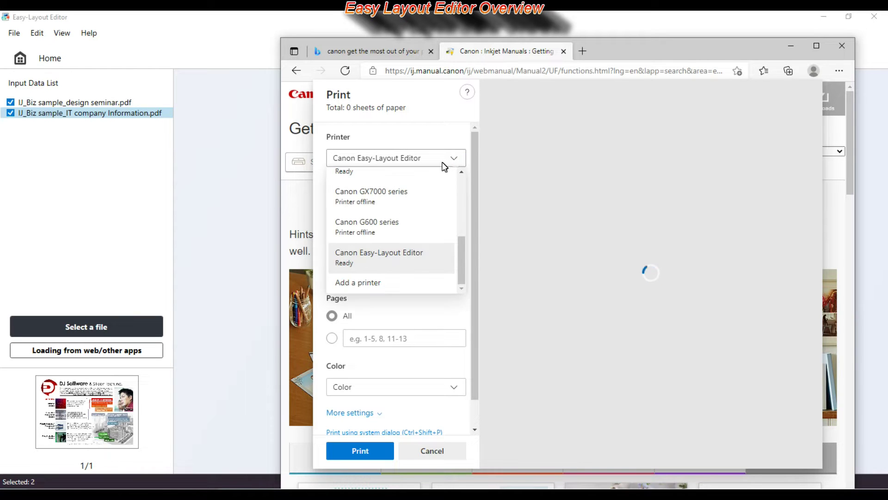
{"action": "left_click", "coordinate": [368, 257]}
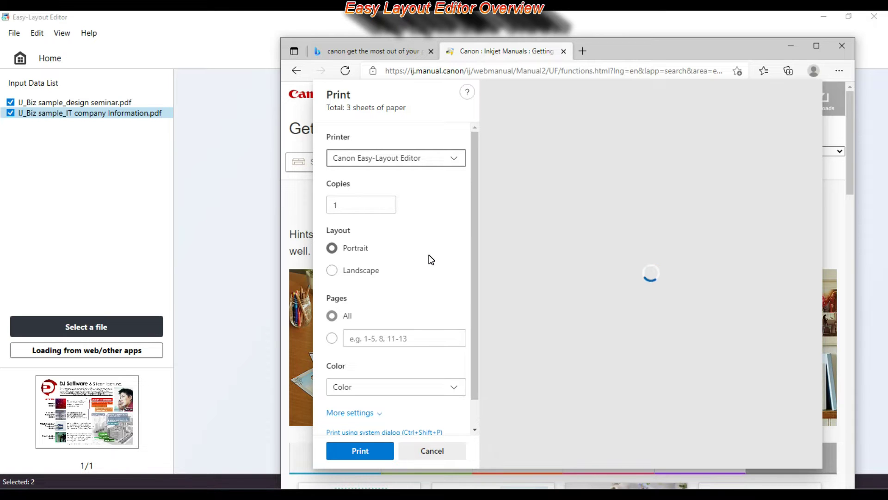
{"action": "left_click", "coordinate": [363, 448]}
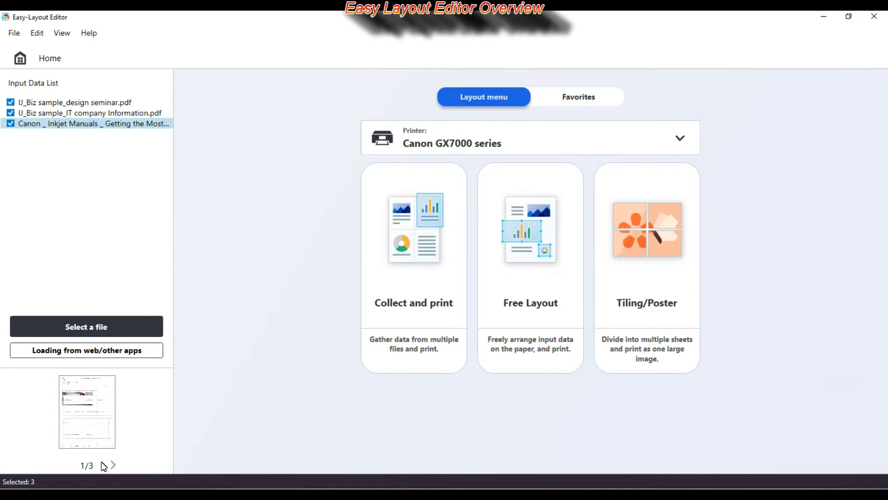
Preview all three web-page pages, then review the five inputs in a Collect and print layout
{"action": "left_click", "coordinate": [113, 464]}
{"action": "left_click", "coordinate": [113, 464]}
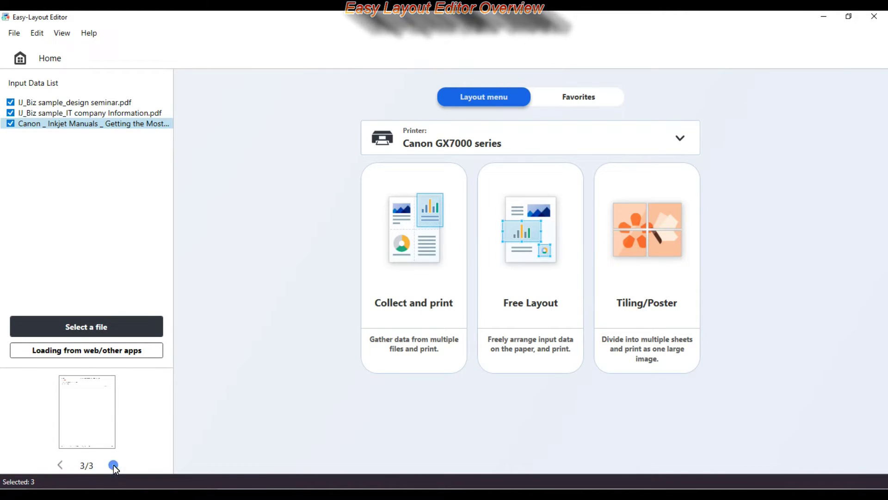
{"action": "left_click", "coordinate": [62, 465]}
{"action": "left_click", "coordinate": [62, 464]}
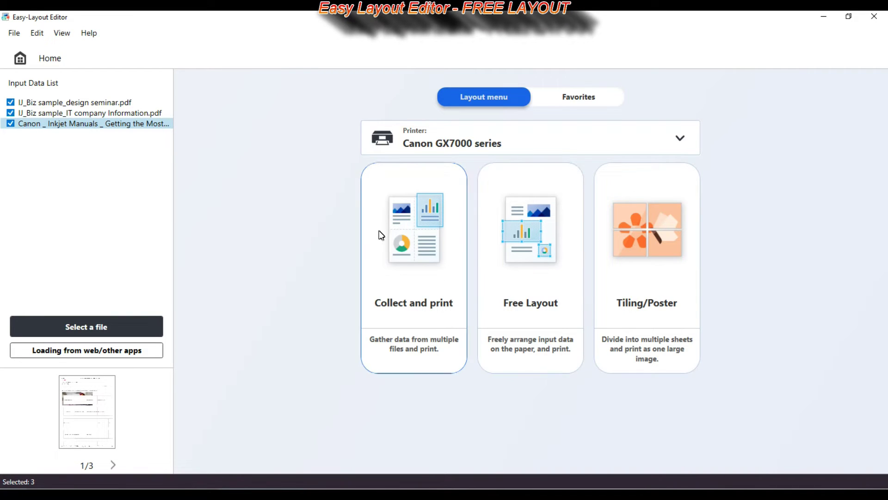
{"action": "left_click", "coordinate": [411, 246]}
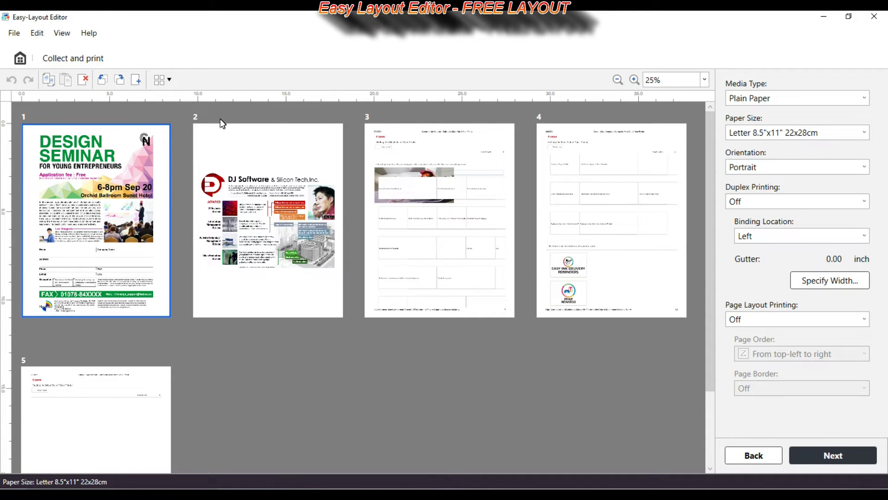
{"action": "left_click", "coordinate": [243, 246]}
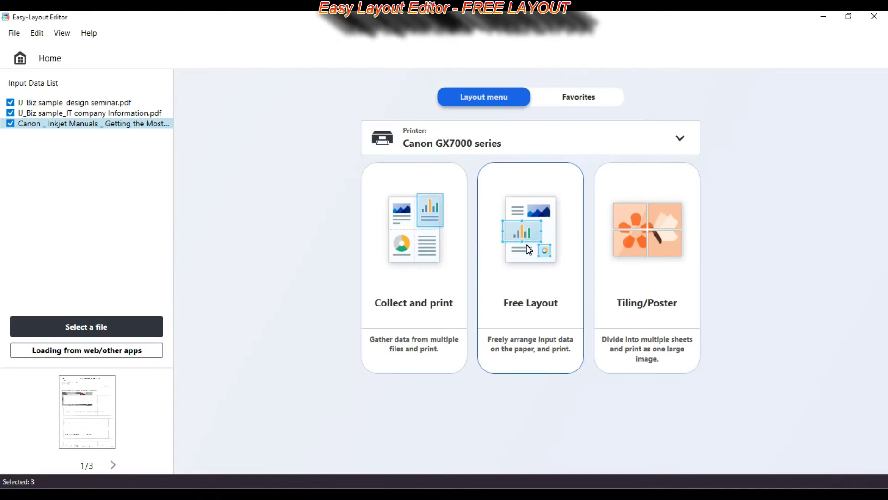
Start a Free Layout and fit the design seminar, DJ Software and web-page images onto page 1
{"action": "left_click", "coordinate": [528, 249]}
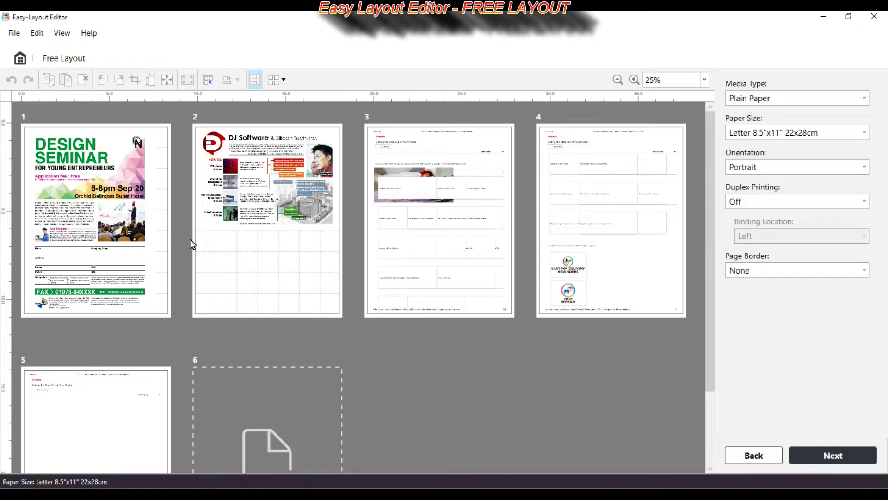
{"action": "left_click", "coordinate": [138, 237]}
{"action": "left_click_drag", "start_coordinate": [185, 317], "coordinate": [119, 213]}
{"action": "left_click_drag", "start_coordinate": [159, 281], "coordinate": [203, 226]}
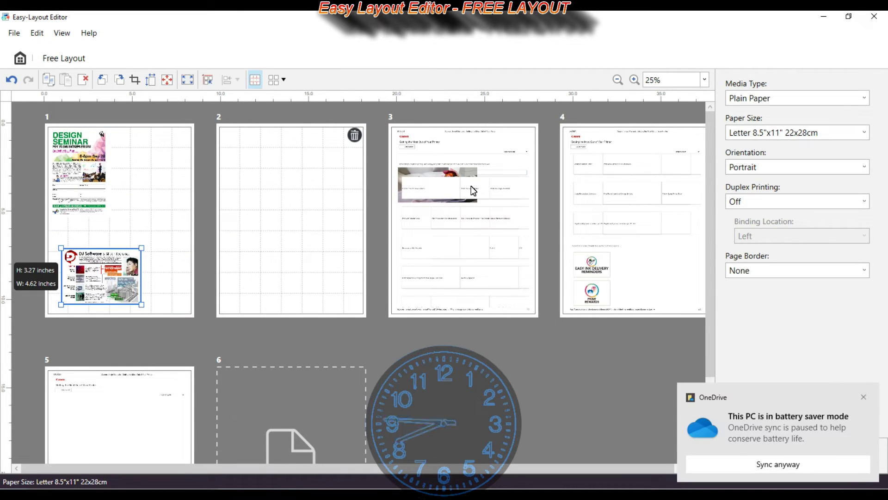
{"action": "left_click", "coordinate": [513, 317]}
{"action": "left_click_drag", "start_coordinate": [513, 317], "coordinate": [132, 206]}
{"action": "left_click", "coordinate": [586, 198]}
{"action": "left_click_drag", "start_coordinate": [586, 205], "coordinate": [151, 403]}
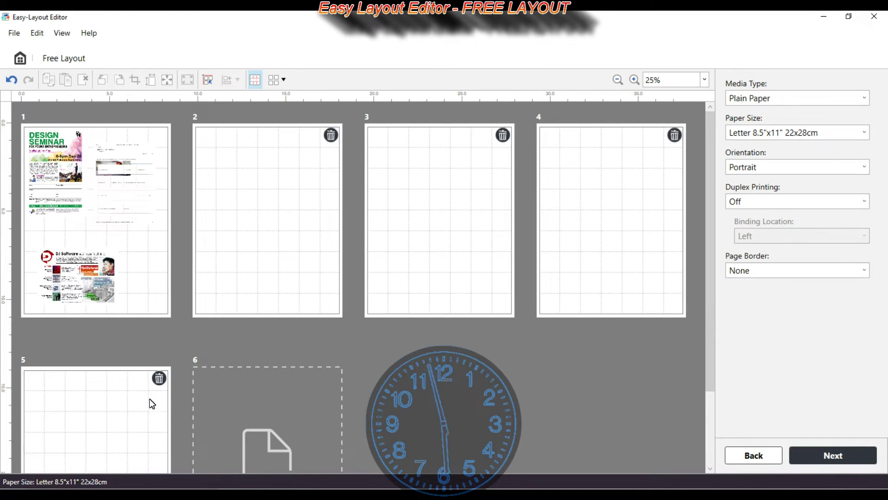
Delete the empty extra pages so only the one-page layout remains
{"action": "left_click", "coordinate": [330, 135]}
{"action": "left_click", "coordinate": [330, 135]}
{"action": "left_click", "coordinate": [331, 135]}
{"action": "left_click", "coordinate": [330, 135]}
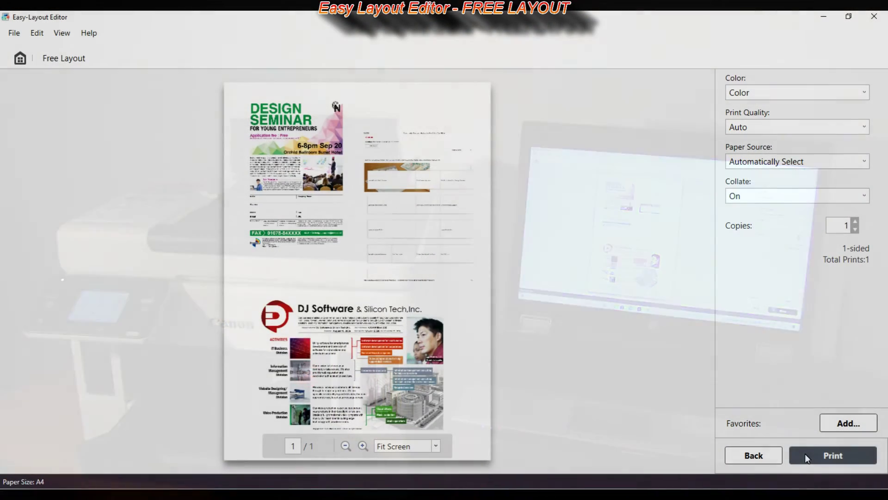
Print the one-page free layout, confirming the start, then begin adding it to Favorites
{"action": "left_click", "coordinate": [805, 453]}
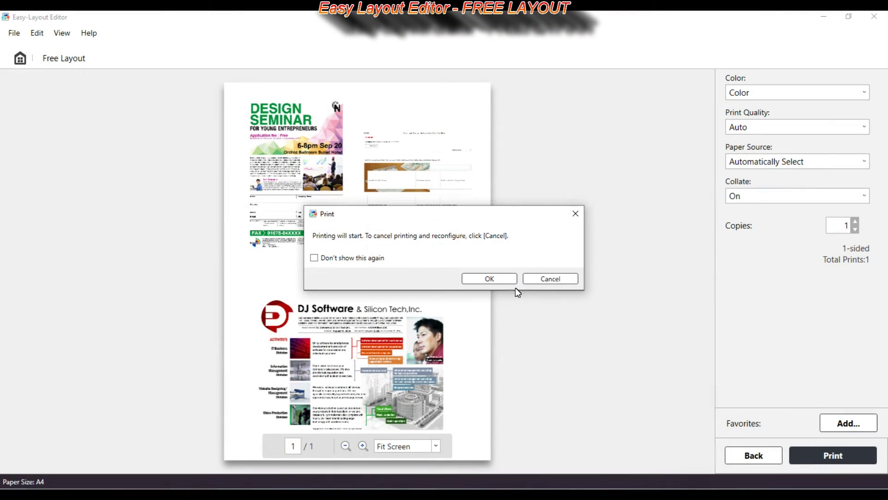
{"action": "left_click", "coordinate": [491, 279]}
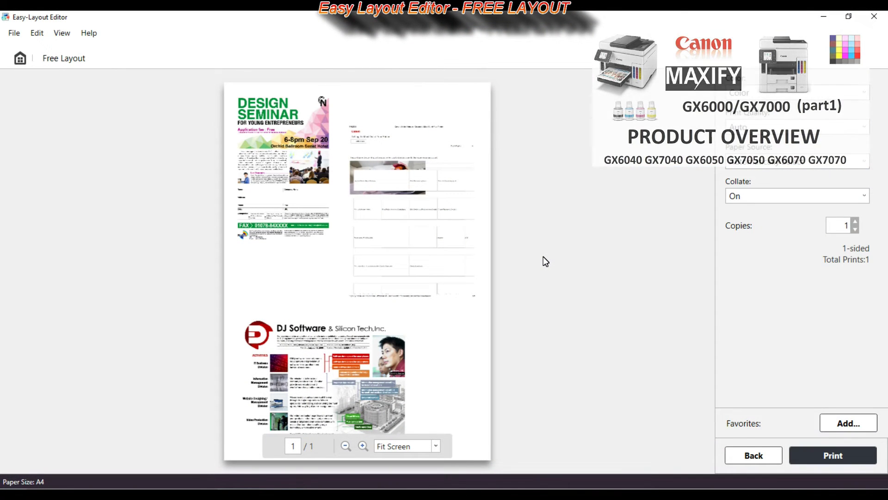
{"action": "left_click", "coordinate": [851, 424]}
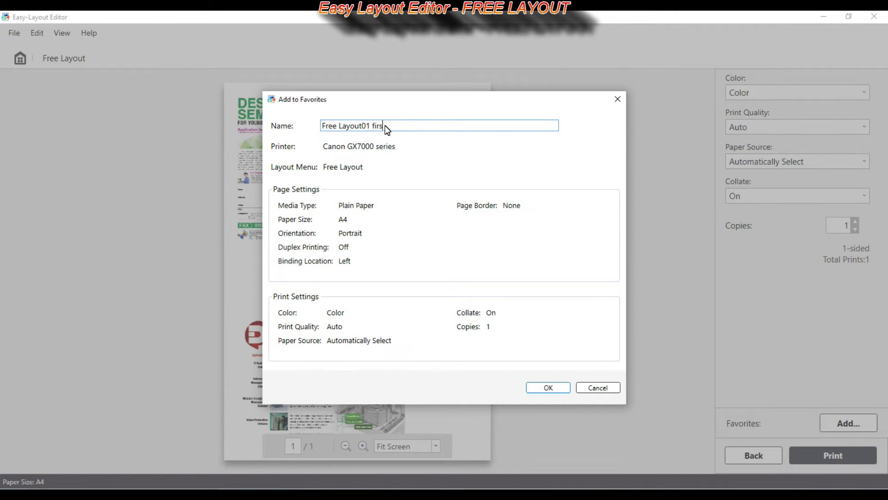
Save the favorite as 'Free Layout01 first layout' and check it in the Favorites list
{"action": "key", "text": "Return"}
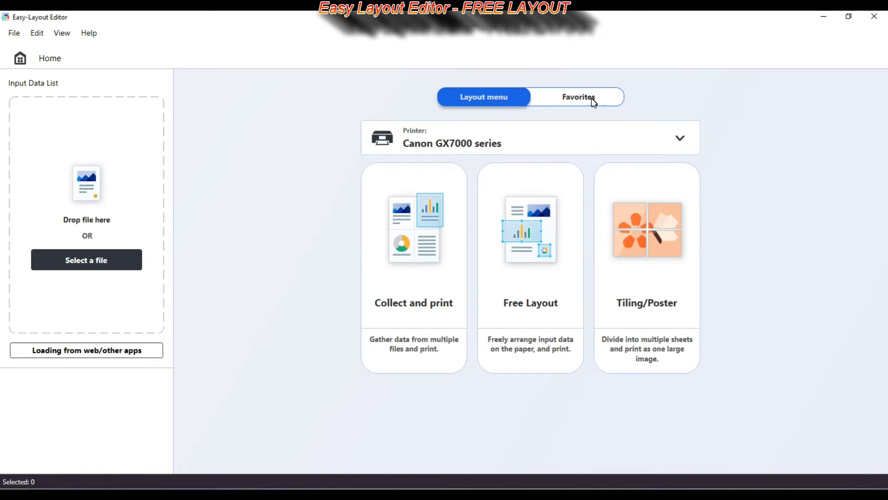
{"action": "left_click", "coordinate": [583, 102]}
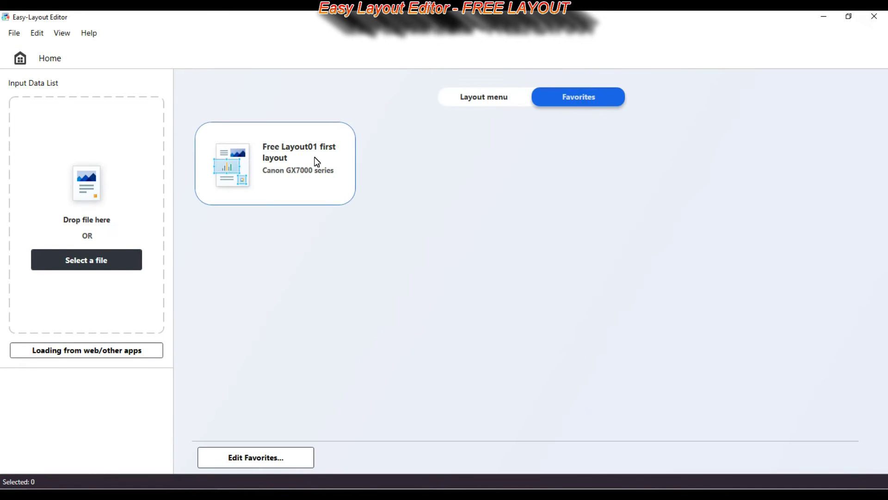
{"action": "mouse_move", "coordinate": [317, 161]}
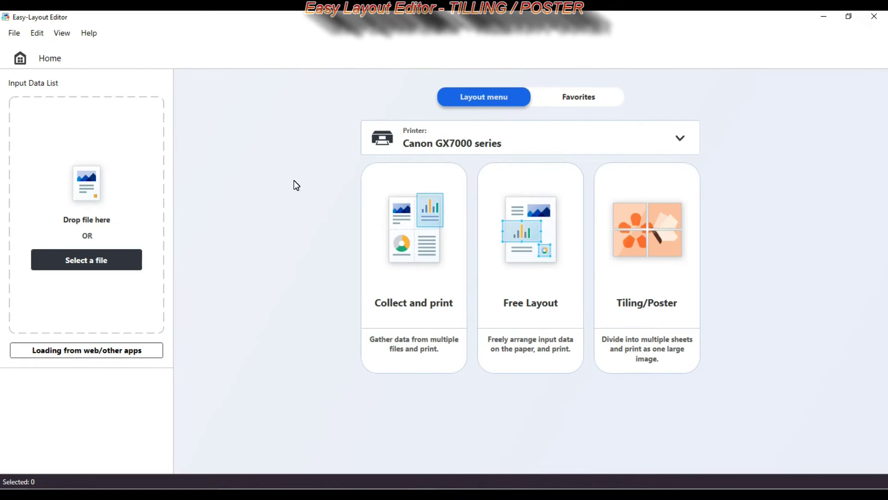
Load Viewpoint.jpeg from Pictures and start a Separated Tiling/Poster layout
{"action": "left_click", "coordinate": [111, 262]}
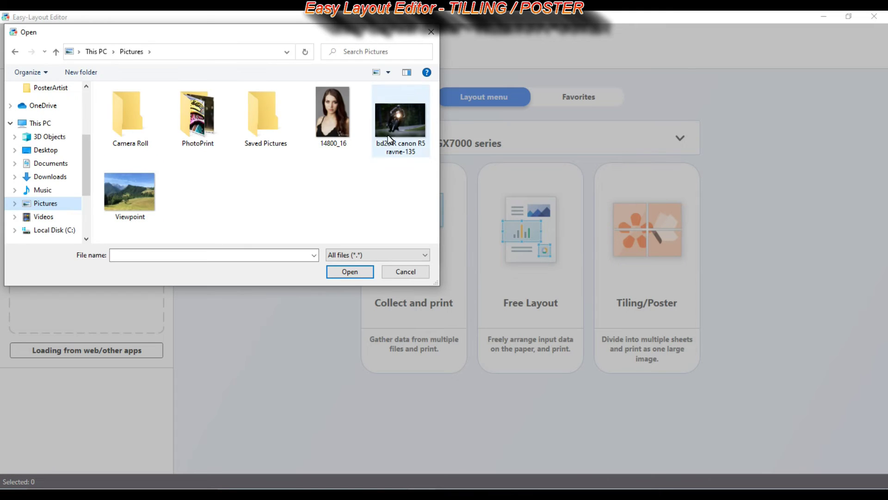
{"action": "double_click", "coordinate": [141, 195]}
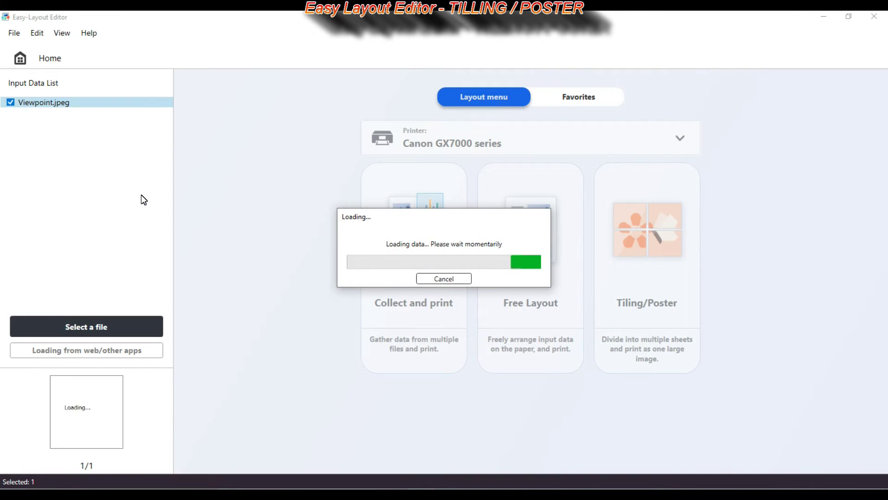
{"action": "left_click", "coordinate": [636, 235]}
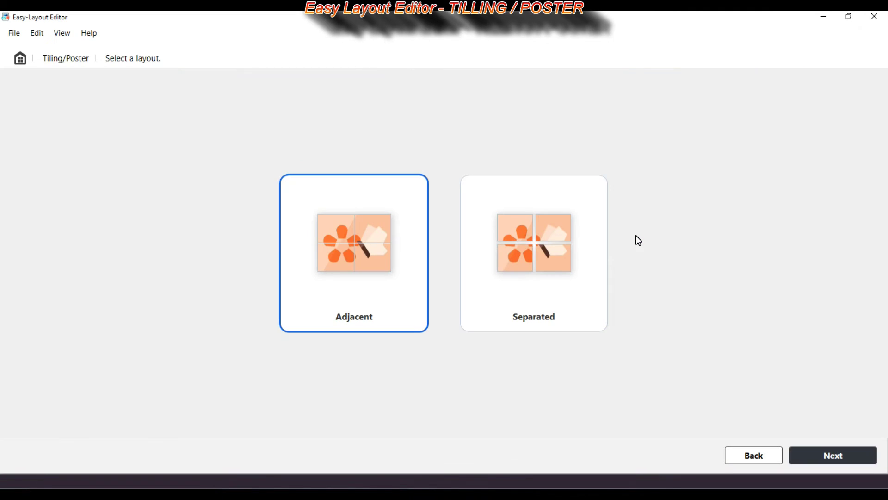
{"action": "left_click", "coordinate": [524, 264]}
Tile the photo 3×3 on A4 paper with a 0.76-inch gap between tiles
{"action": "left_click", "coordinate": [798, 453]}
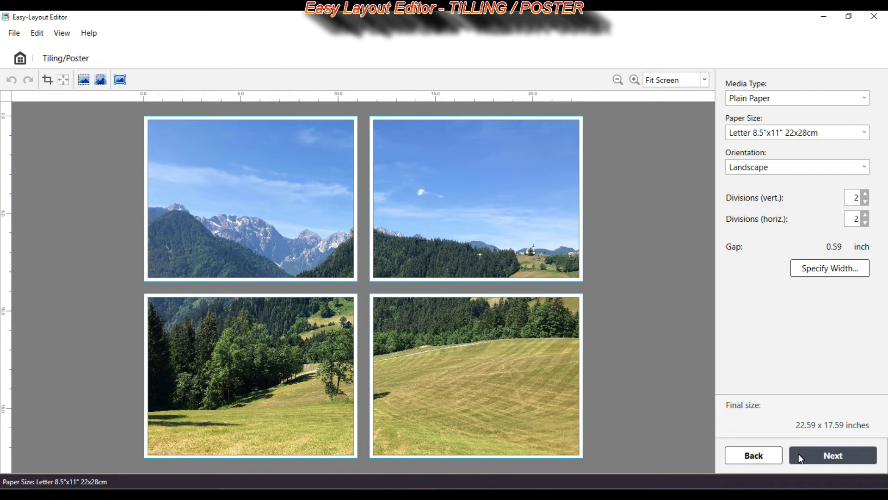
{"action": "left_click", "coordinate": [781, 131]}
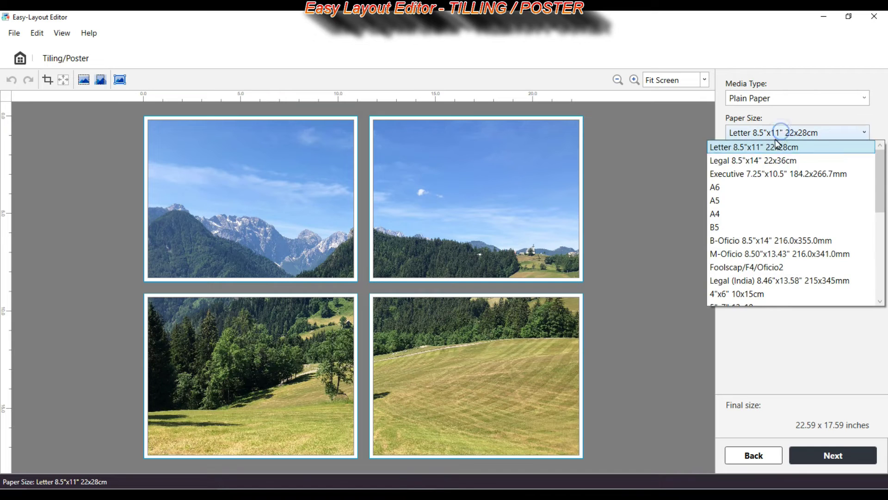
{"action": "left_click", "coordinate": [736, 213]}
{"action": "left_click", "coordinate": [864, 195]}
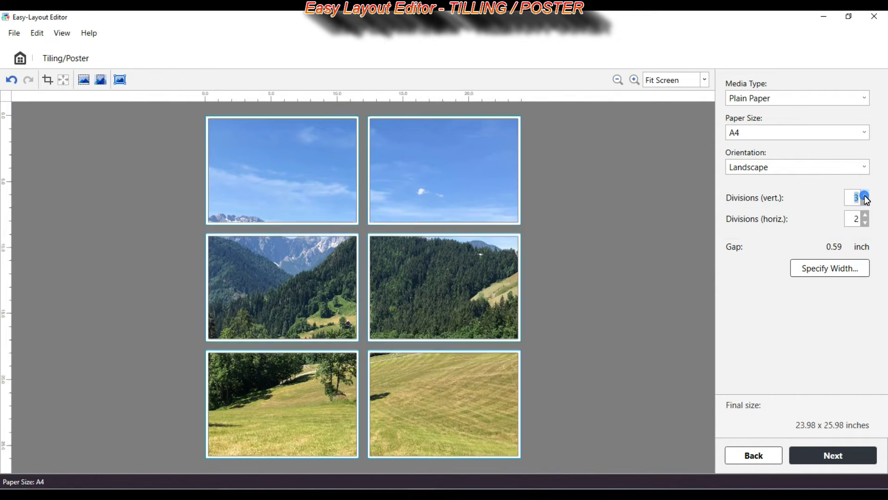
{"action": "left_click", "coordinate": [864, 214]}
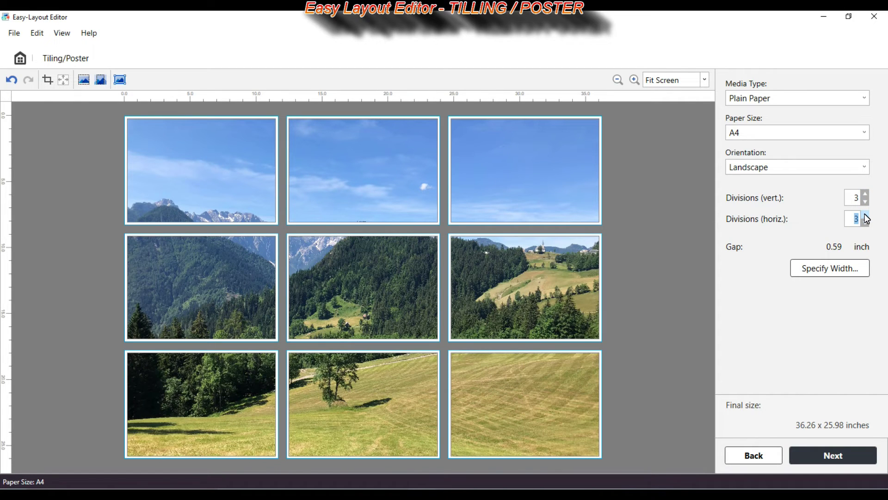
{"action": "left_click", "coordinate": [832, 269]}
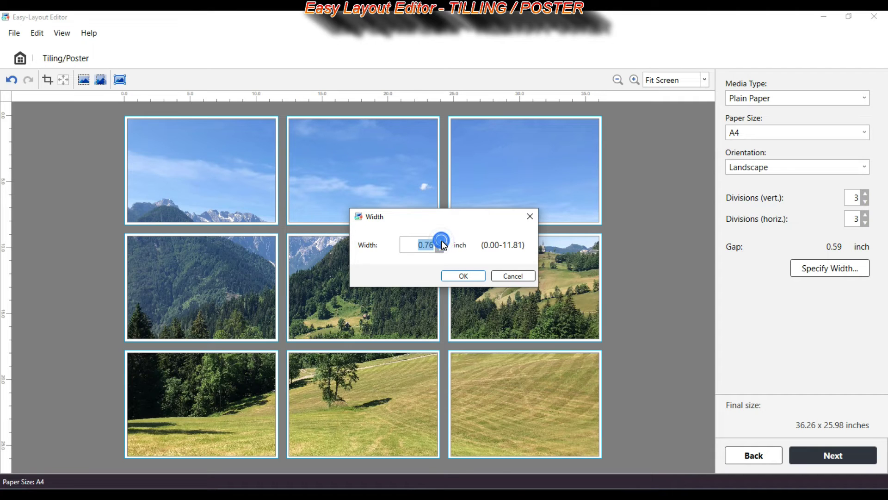
{"action": "left_click", "coordinate": [461, 277]}
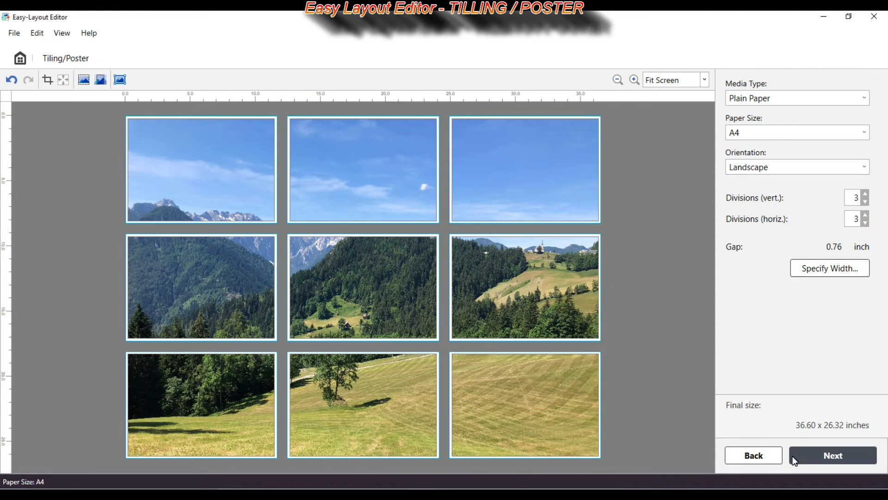
{"action": "left_click", "coordinate": [809, 453]}
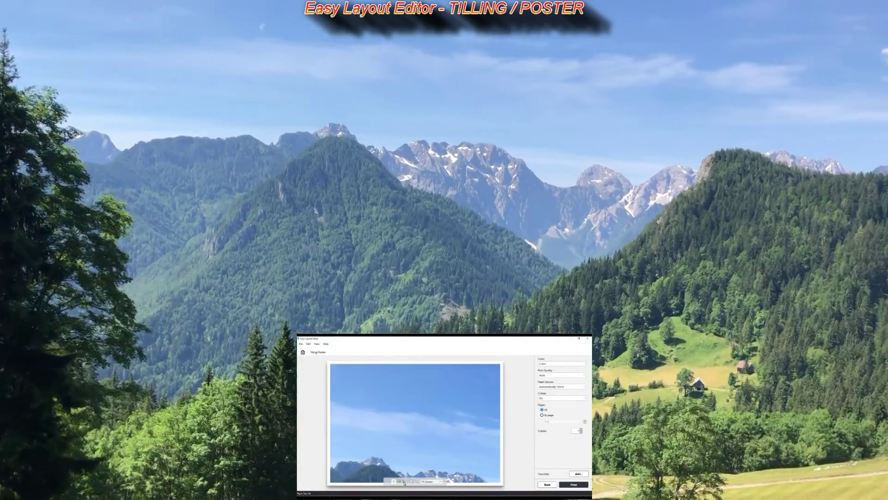
Step through the poster tiles in the print preview to the final mowed-grass sheet
{"action": "left_click", "coordinate": [404, 481]}
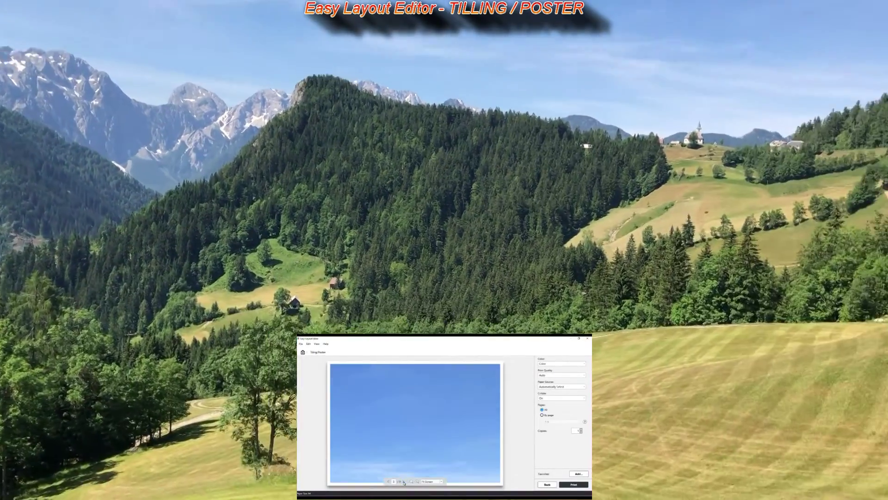
{"action": "left_click", "coordinate": [404, 481]}
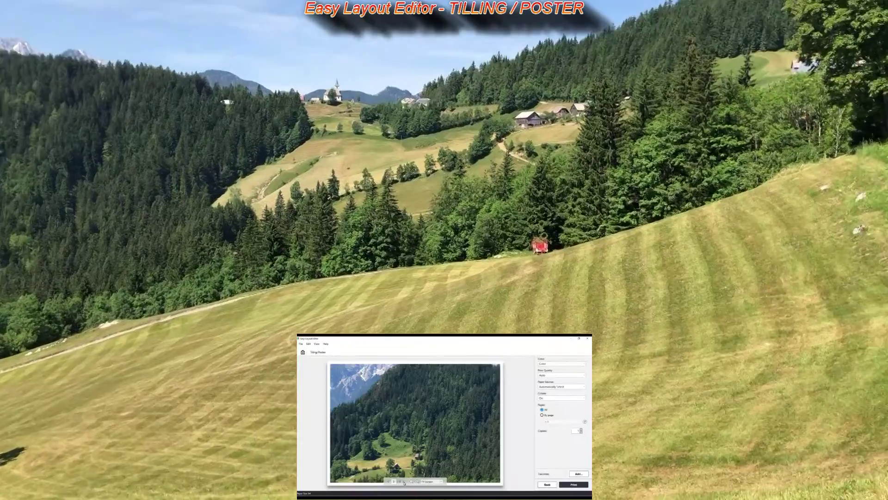
{"action": "left_click", "coordinate": [404, 482]}
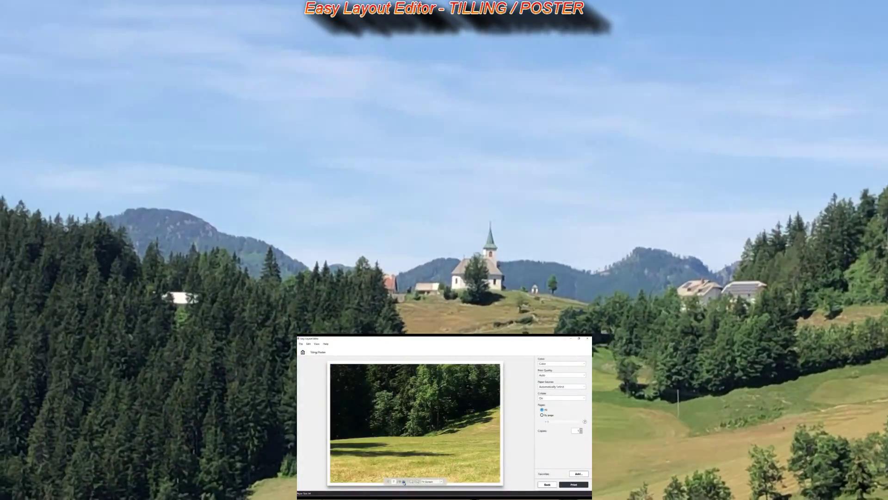
{"action": "left_click", "coordinate": [404, 481]}
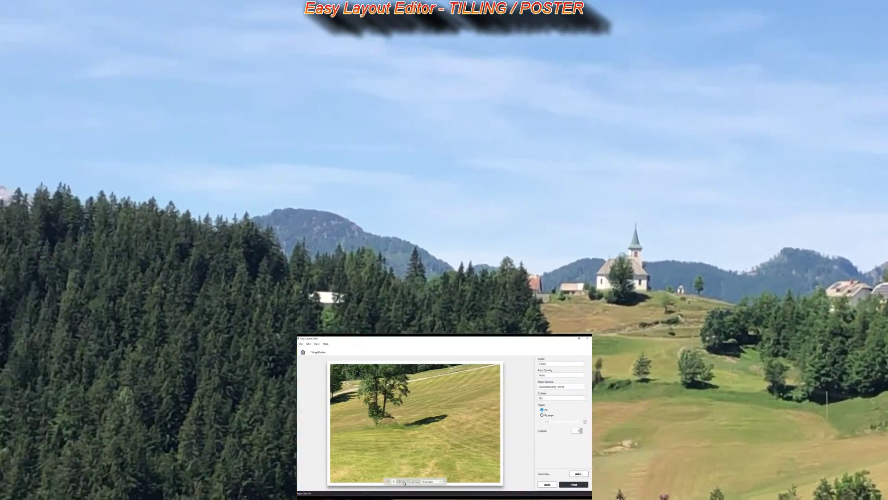
{"action": "left_click", "coordinate": [403, 481]}
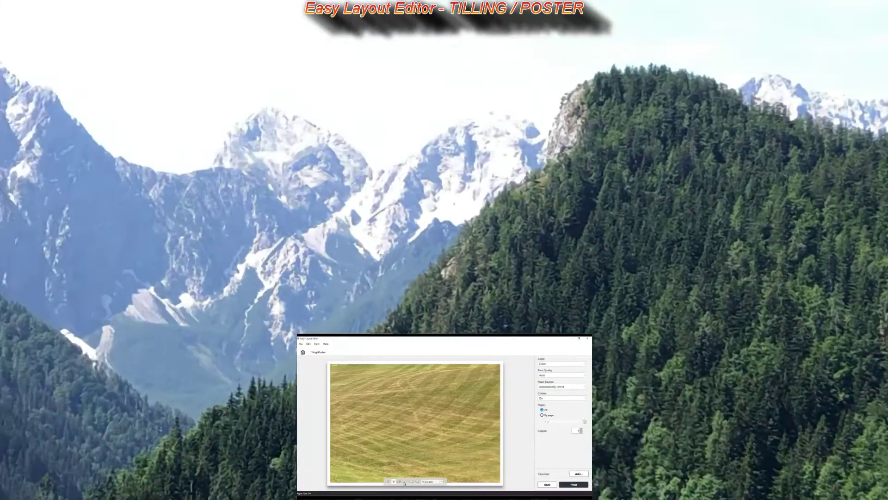